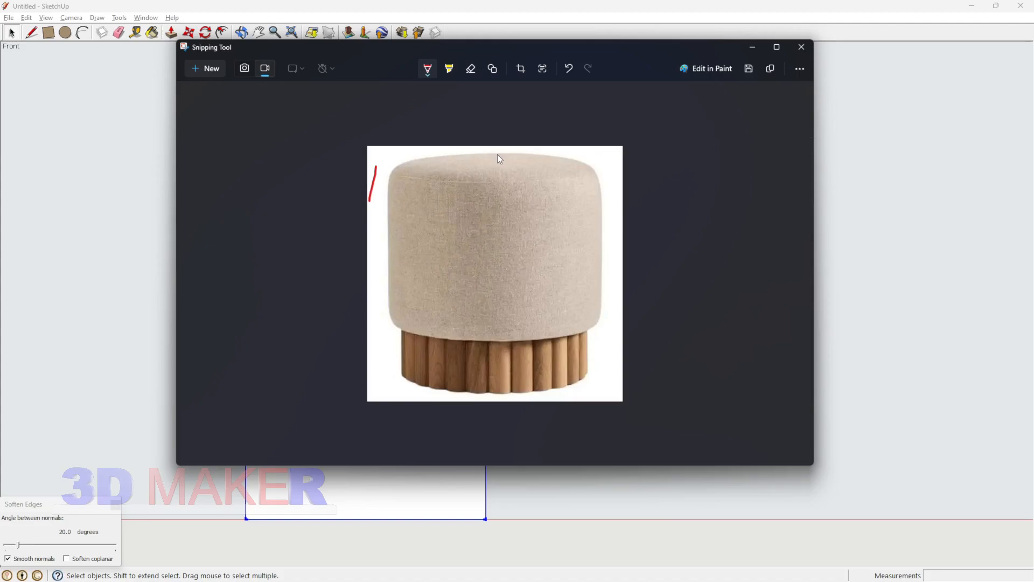
# Draw a circle from the midpoint of the box's top front edge out to its corner, and delete the circle's face
pyautogui.click(846, 325)
pyautogui.scroll(3, 418, 295)
pyautogui.press('c')
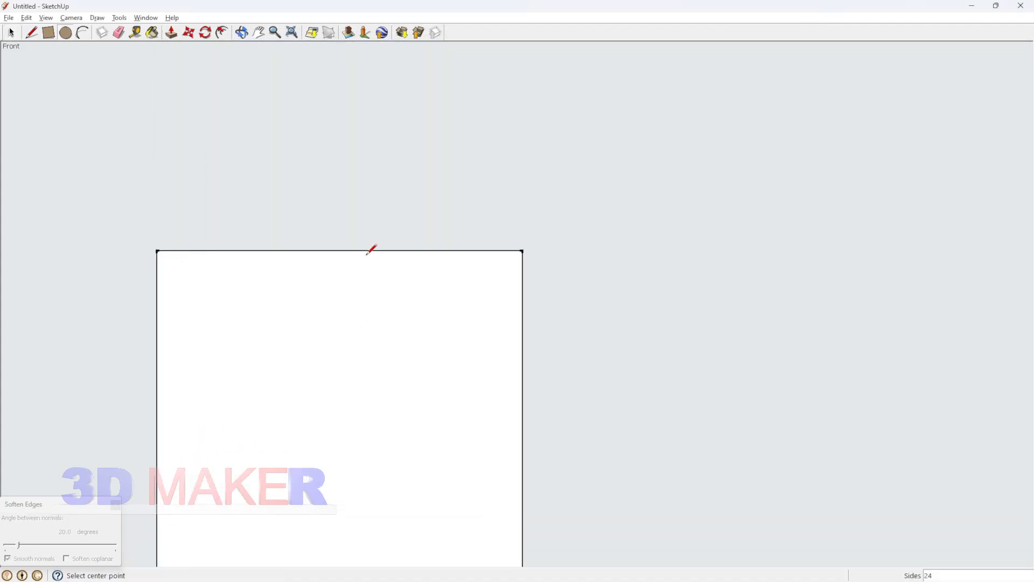
pyautogui.click(340, 250)
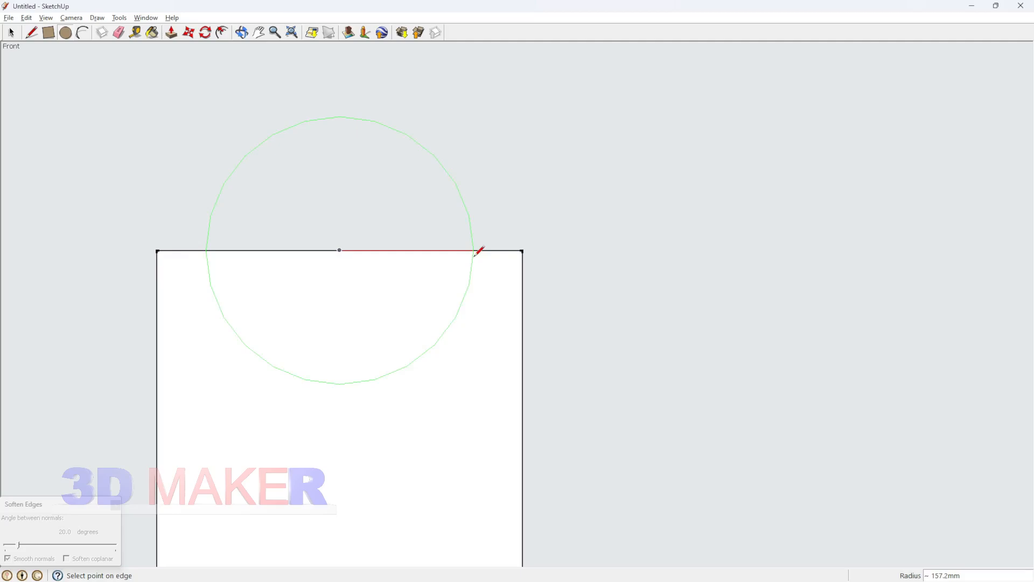
pyautogui.click(522, 250)
pyautogui.press('space')
pyautogui.doubleClick(506, 217)
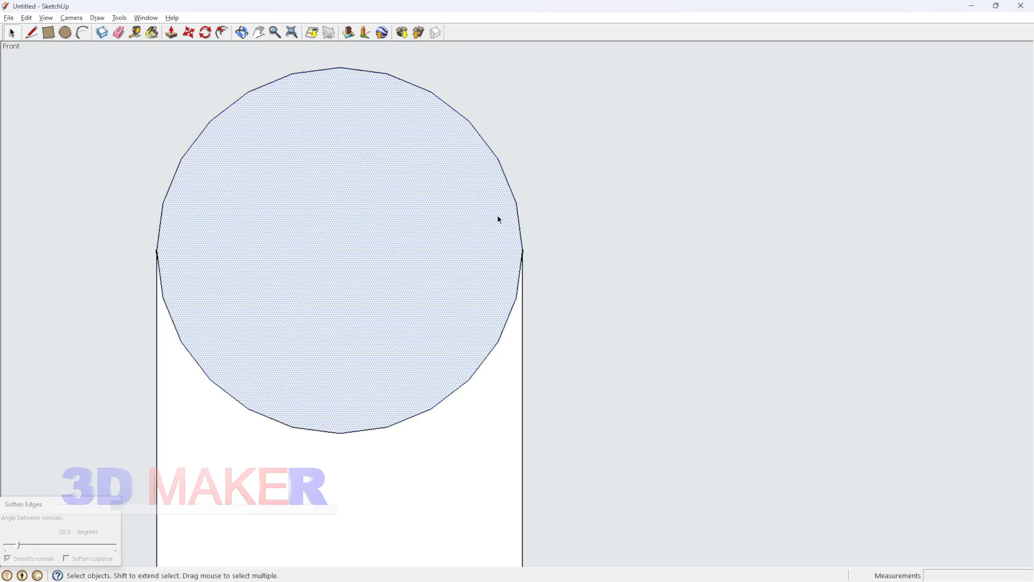
pyautogui.press('Delete')
# Move the circle outline 50 mm straight down on the box's front face
pyautogui.press('m')
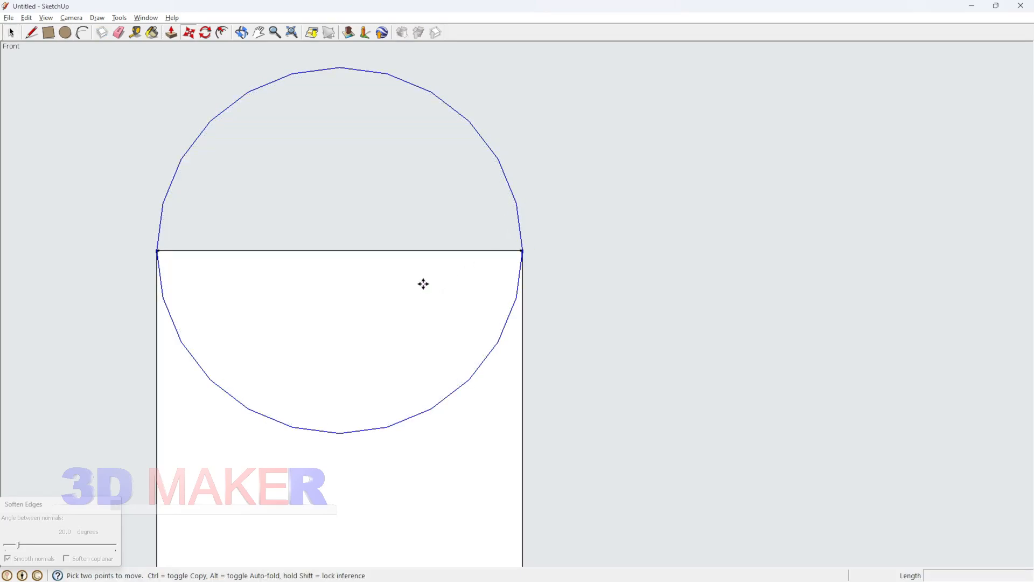
pyautogui.click(423, 284)
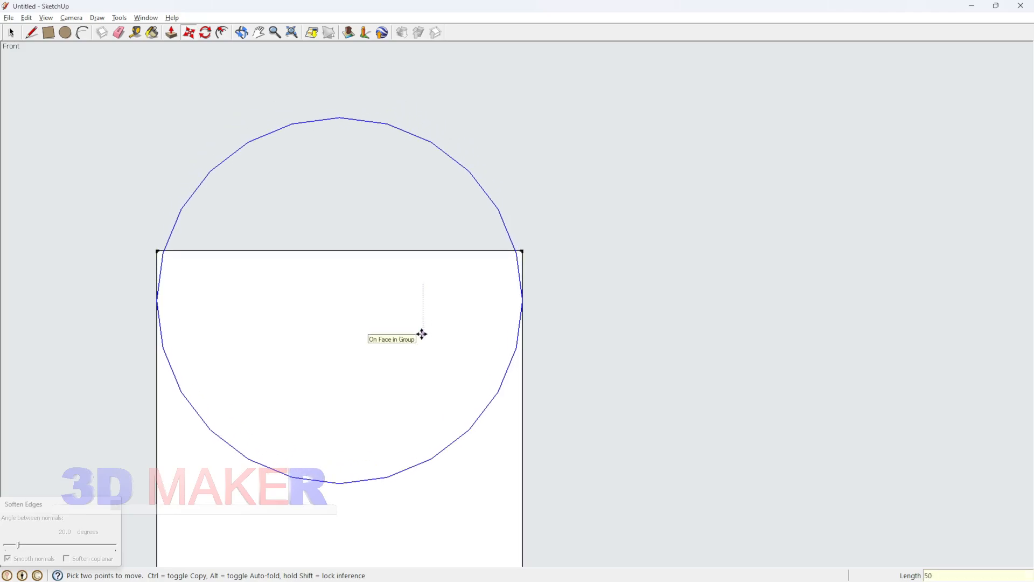
pyautogui.click(420, 309)
pyautogui.press('space')
# Scale the circle vertically about its centre into a flat ellipse whose top touches the box's top edge
pyautogui.press('s')
pyautogui.keyDown('ctrl'); pyautogui.moveTo(340, 110); pyautogui.dragTo(340, 245); pyautogui.keyUp('ctrl')
pyautogui.press('space')
pyautogui.scroll(-4, 418, 175)
pyautogui.scroll(2, 415, 242)
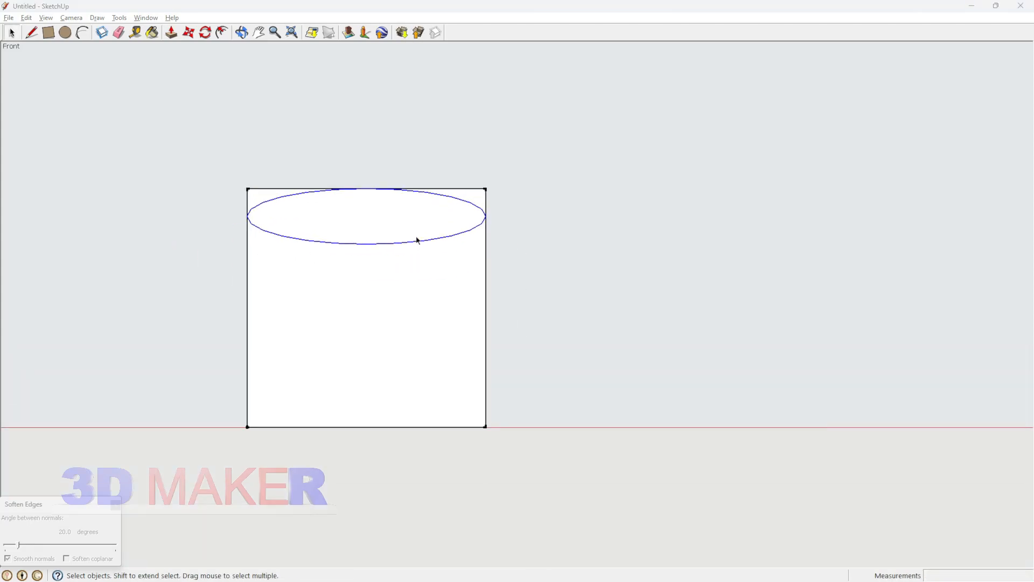
# Check the stool photo in Snipping Tool and add a horizontal guide 100 mm above the box's bottom edge in SketchUp
pyautogui.hotkey('alt', 'Tab')
pyautogui.hotkey('alt', 'Tab')
pyautogui.hotkey('alt', 'Tab')
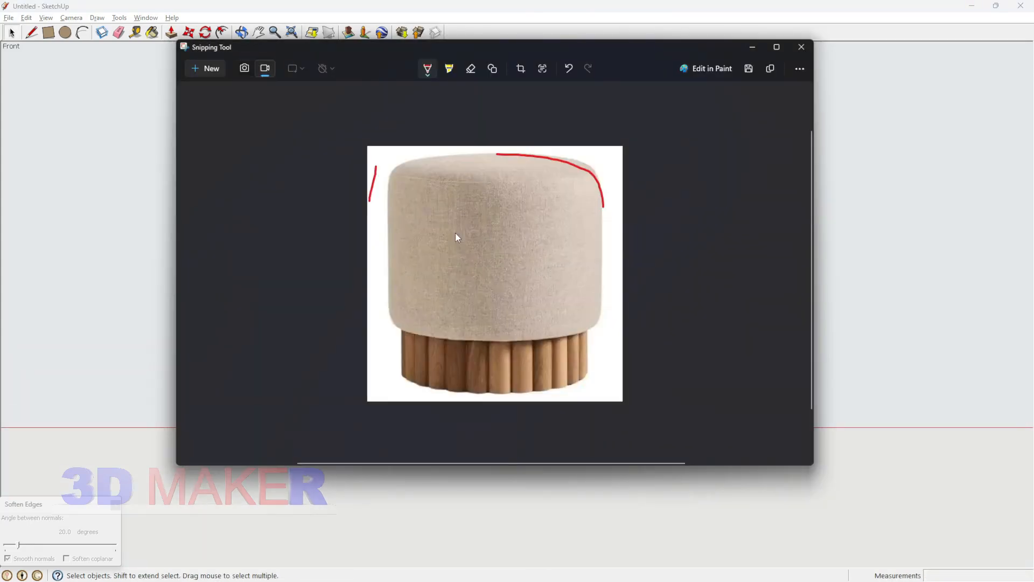
pyautogui.hotkey('alt', 'Tab')
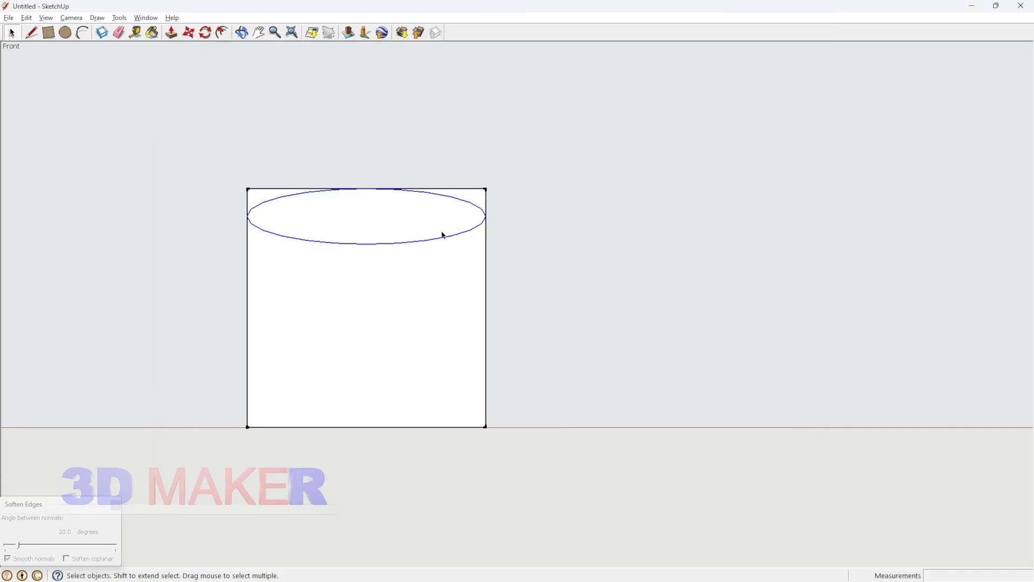
pyautogui.hotkey('alt', 'Tab')
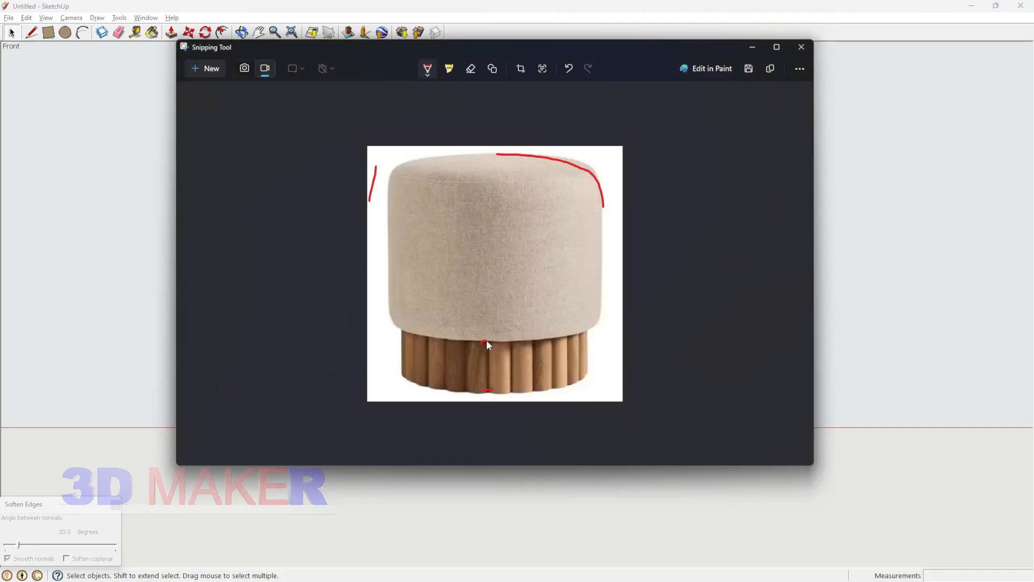
pyautogui.hotkey('alt', 'Tab')
pyautogui.press('t')
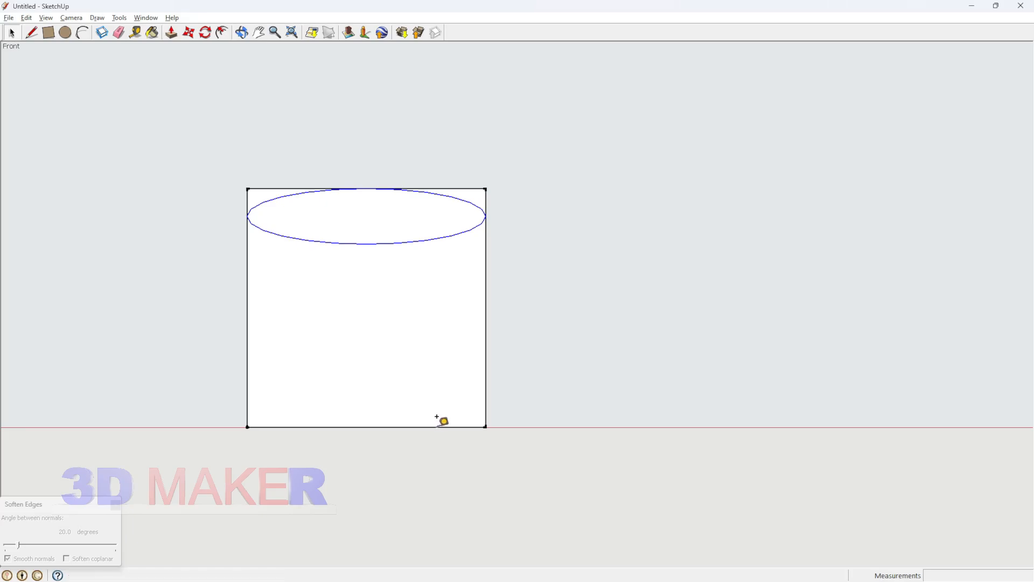
pyautogui.click(438, 426)
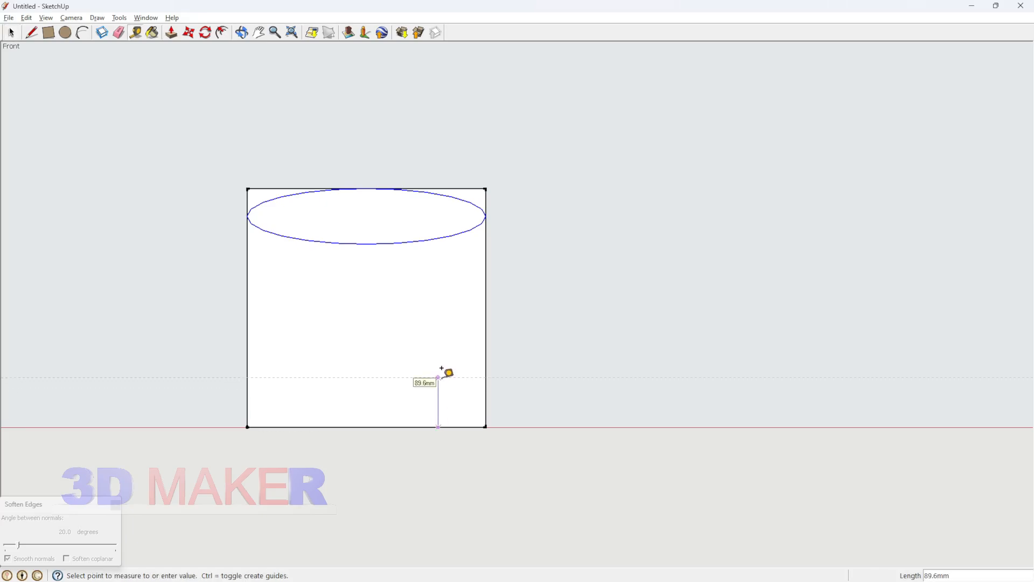
pyautogui.click(439, 372)
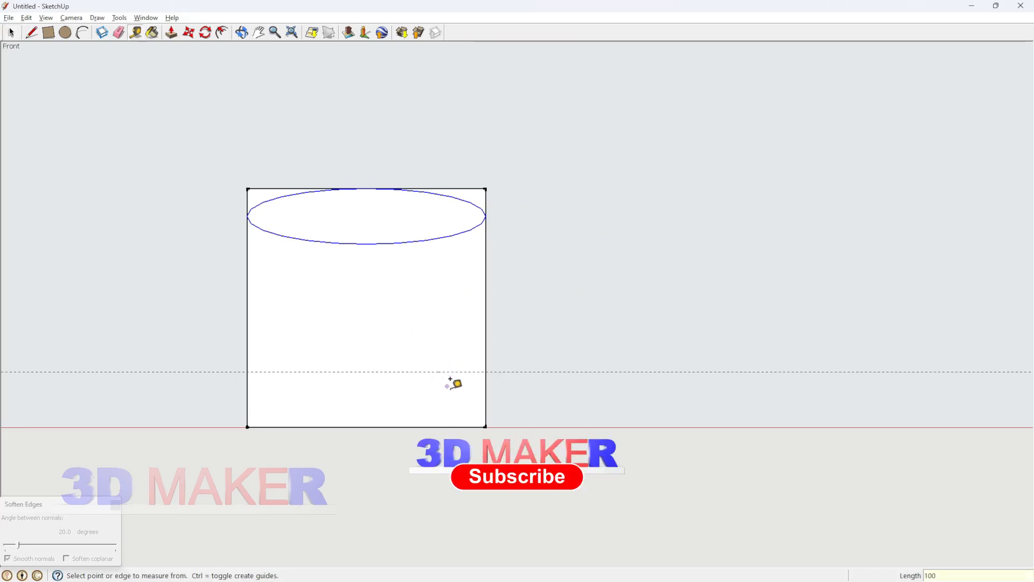
pyautogui.press('space')
# Consult the stool photo and add a vertical guide about 30 mm inside the front face's right edge
pyautogui.hotkey('alt', 'Tab')
pyautogui.hotkey('alt', 'Tab')
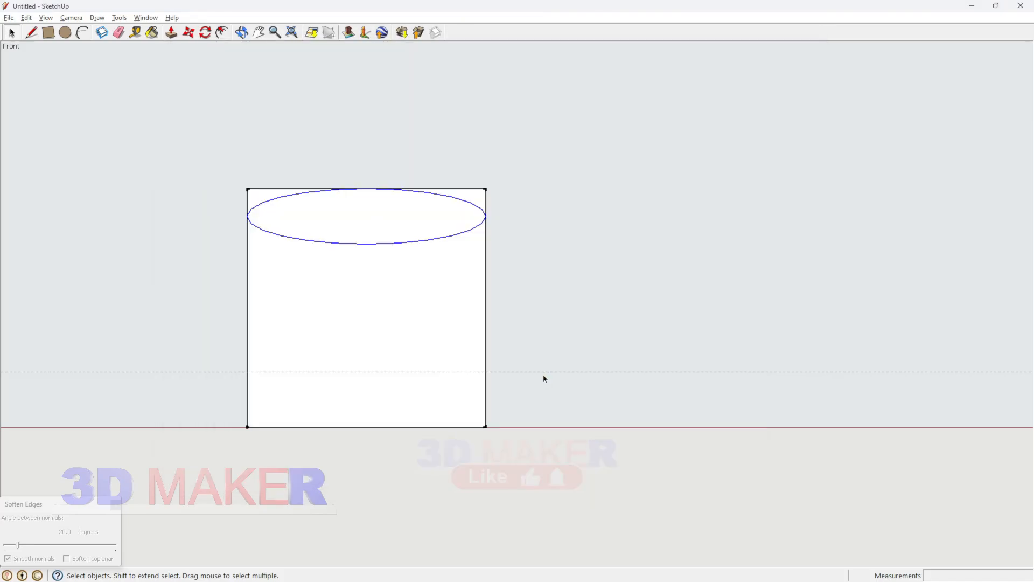
pyautogui.press('t')
pyautogui.click(485, 396)
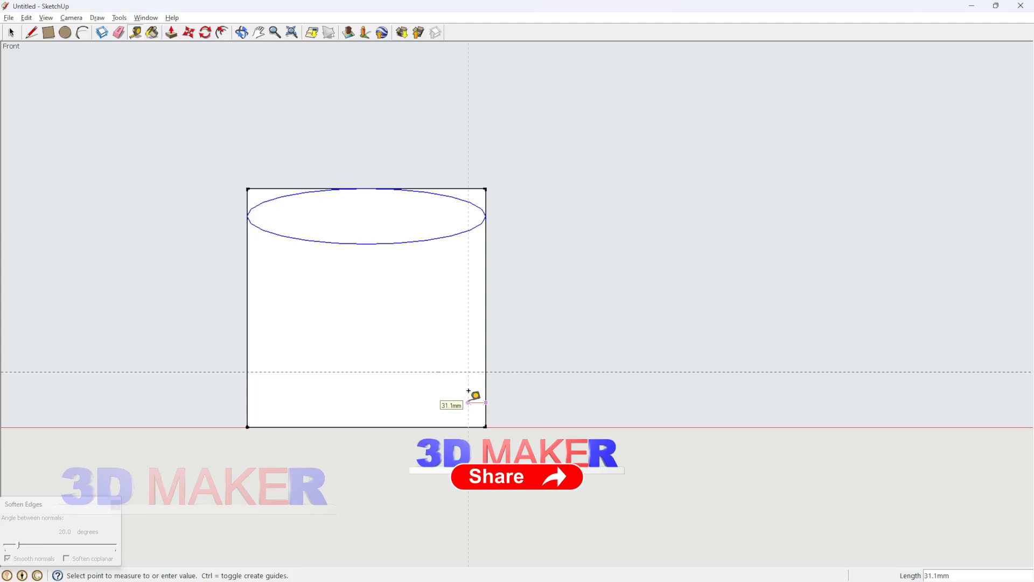
pyautogui.press('space')
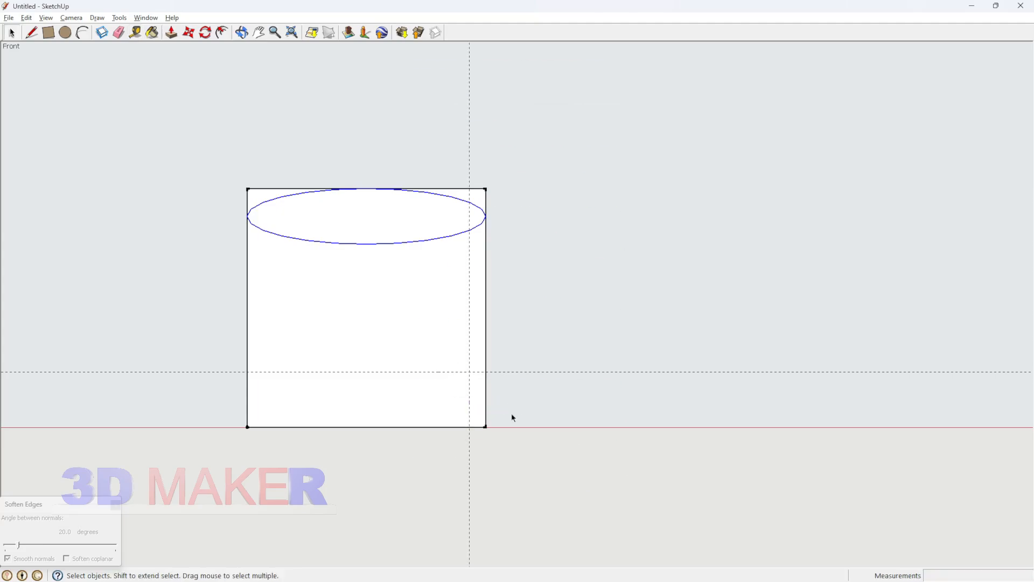
# Check the cushion's rounded lower corner in the photo and draw a circle from the guides' intersection out to the box's right edge
pyautogui.hotkey('alt', 'Tab')
pyautogui.hotkey('alt', 'Tab')
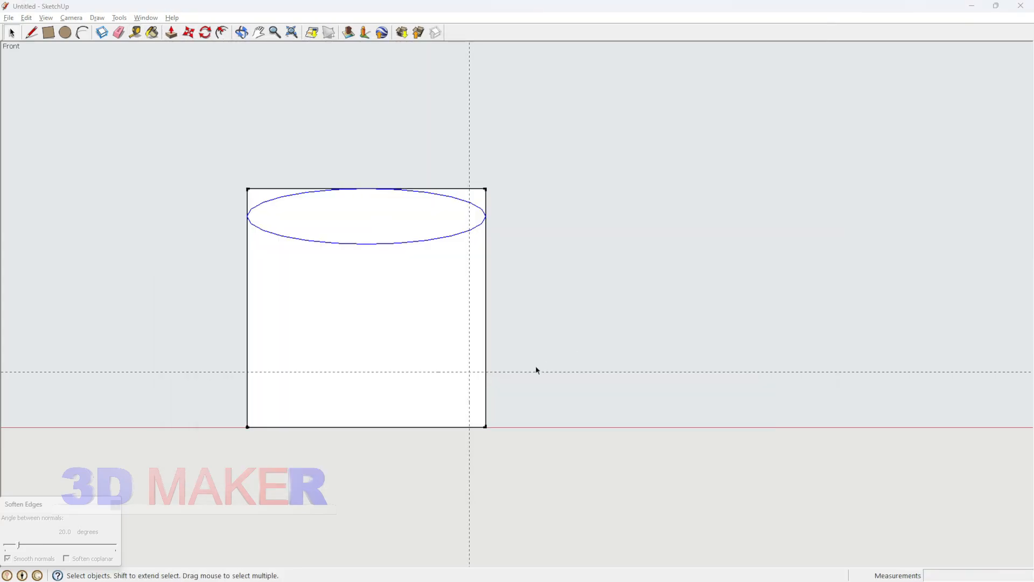
pyautogui.hotkey('alt', 'Tab')
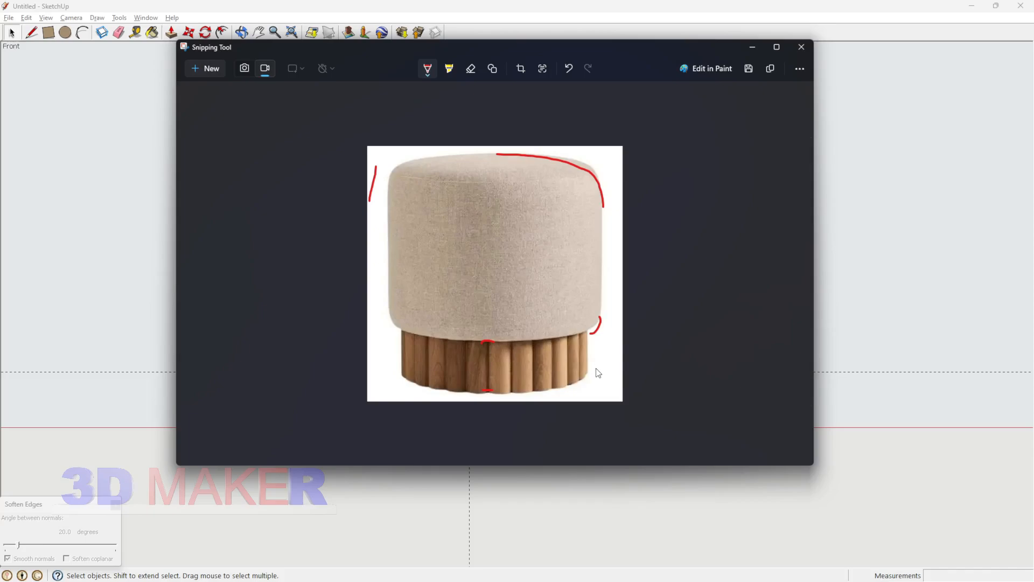
pyautogui.hotkey('alt', 'Tab')
pyautogui.scroll(1, 505, 323)
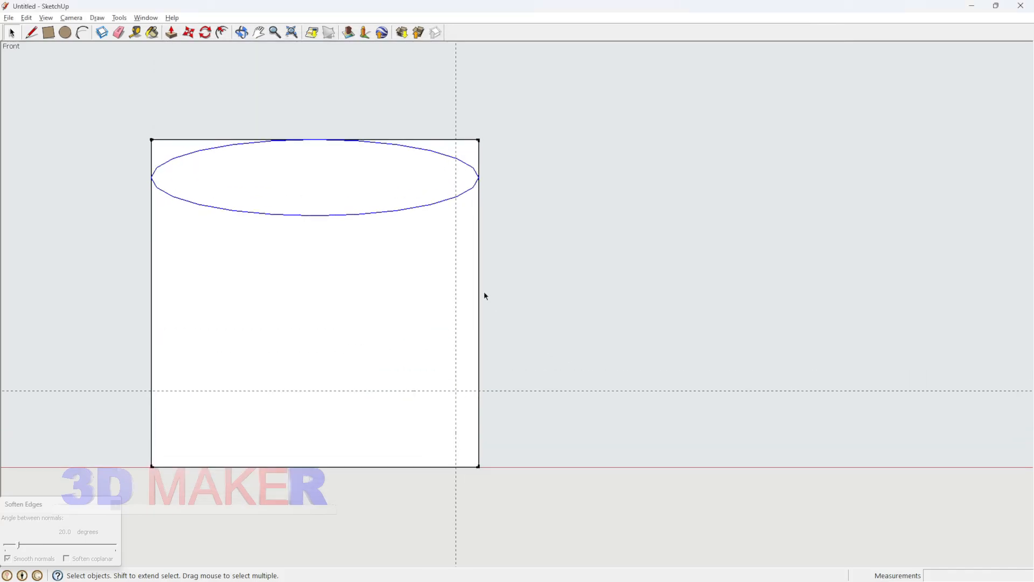
pyautogui.scroll(2, 466, 360)
pyautogui.press('c')
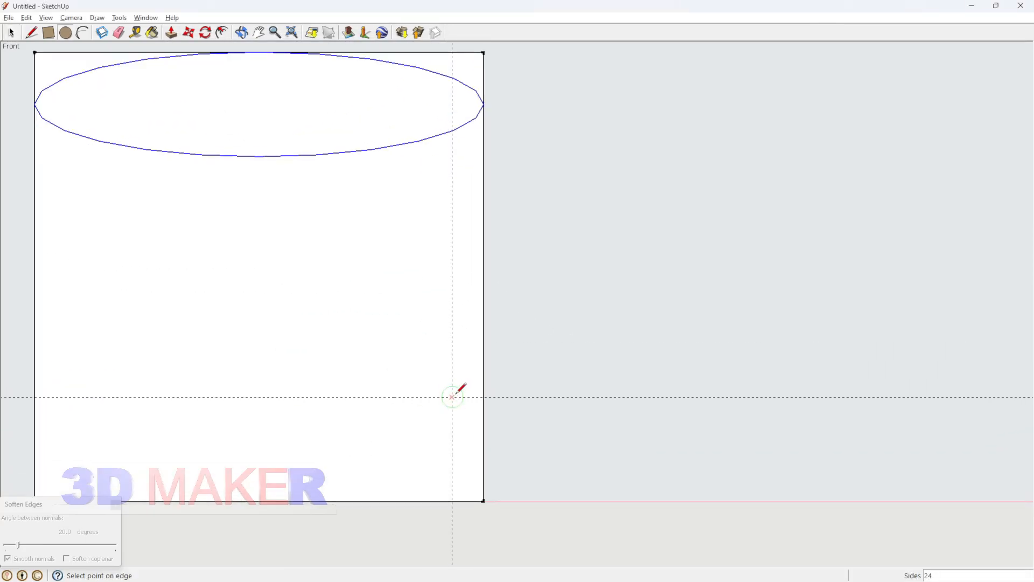
pyautogui.click(483, 397)
pyautogui.press('space')
pyautogui.click(470, 419)
# Move the small circle up by its radius so its lowest point sits on the horizontal guide
pyautogui.press('m')
pyautogui.scroll(1, 460, 426)
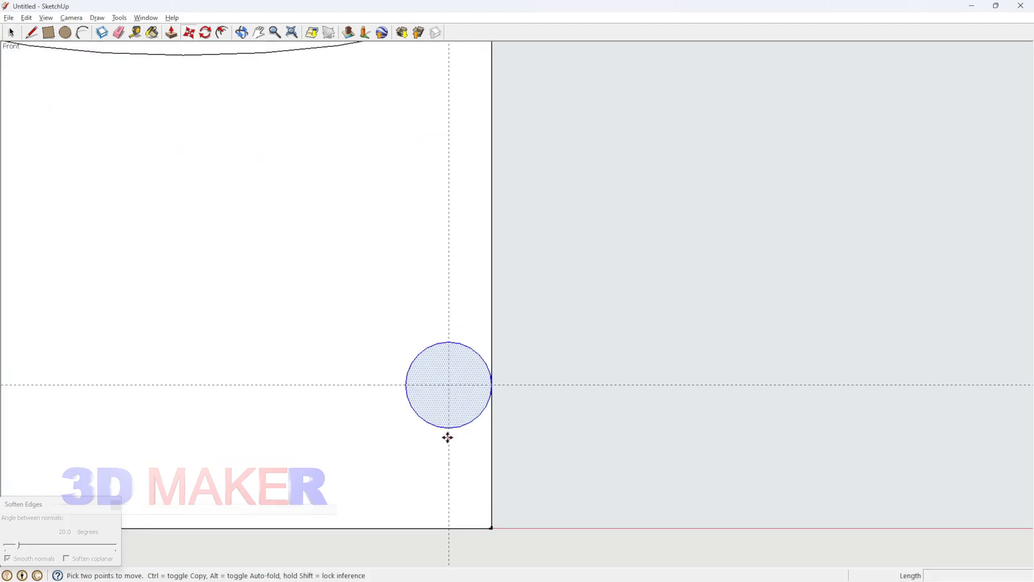
pyautogui.click(449, 427)
pyautogui.click(449, 384)
pyautogui.press('space')
# Draw a vertical line along the box's right edge joining the small circle to the ellipse's right end
pyautogui.scroll(-2, 465, 390)
pyautogui.press('l')
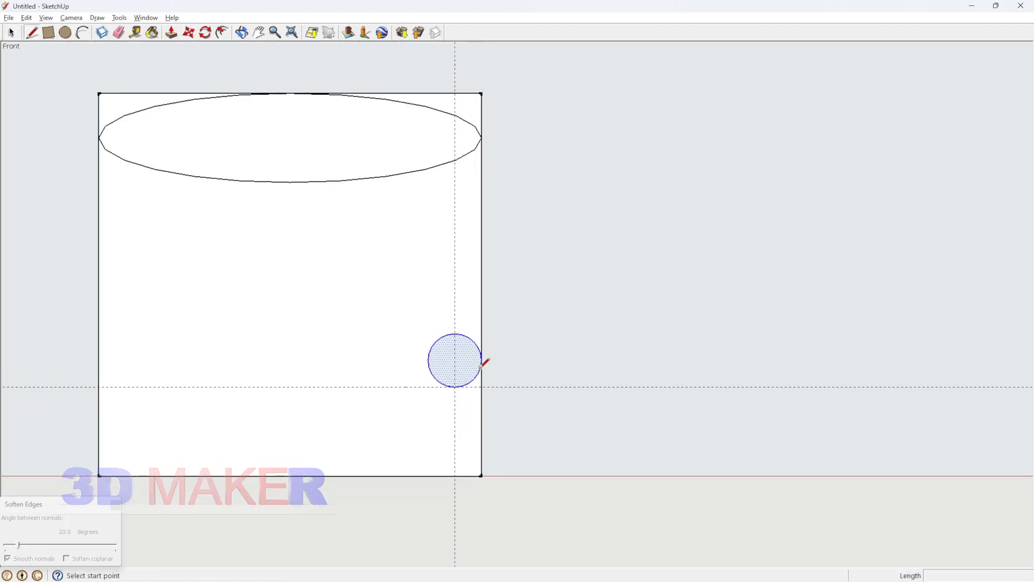
pyautogui.click(481, 361)
pyautogui.press('space')
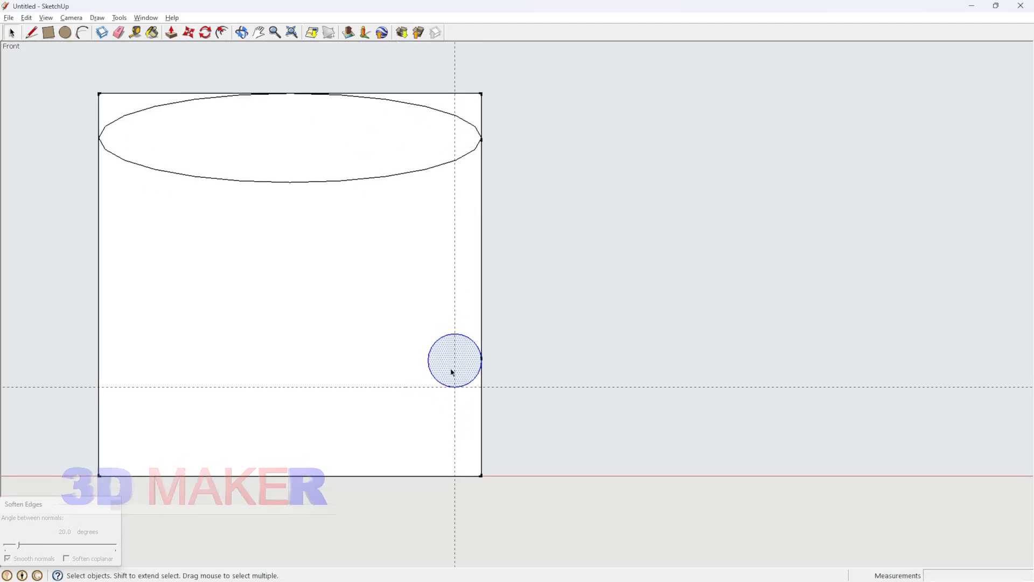
# Draw a line from the small circle's lowest point to the box's centre axis, and another up to the top edge's midpoint
pyautogui.scroll(1, 453, 369)
pyautogui.press('l')
pyautogui.click(455, 387)
pyautogui.scroll(-2, 383, 386)
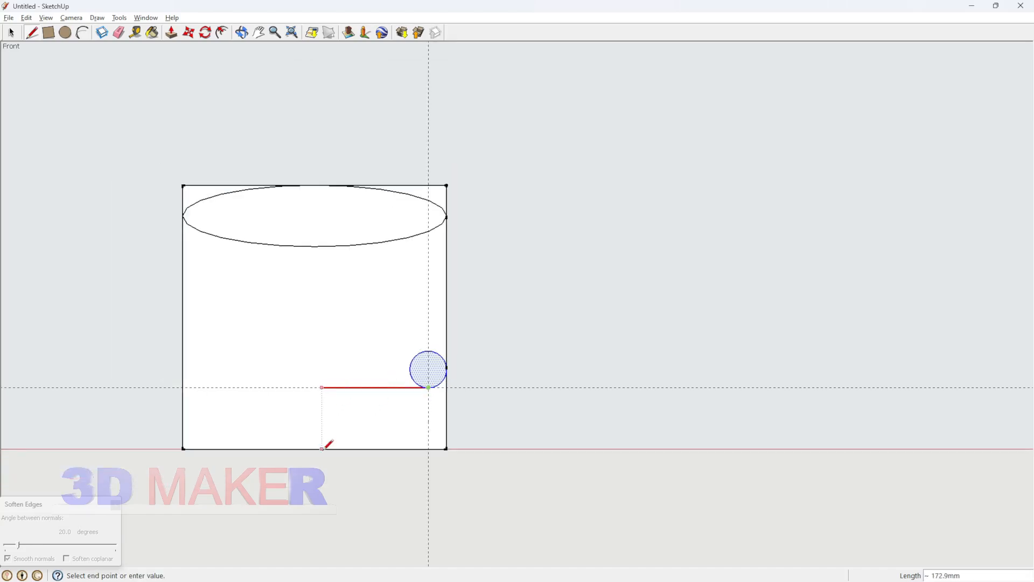
pyautogui.keyDown('shift'); pyautogui.click(315, 448); pyautogui.keyUp('shift')
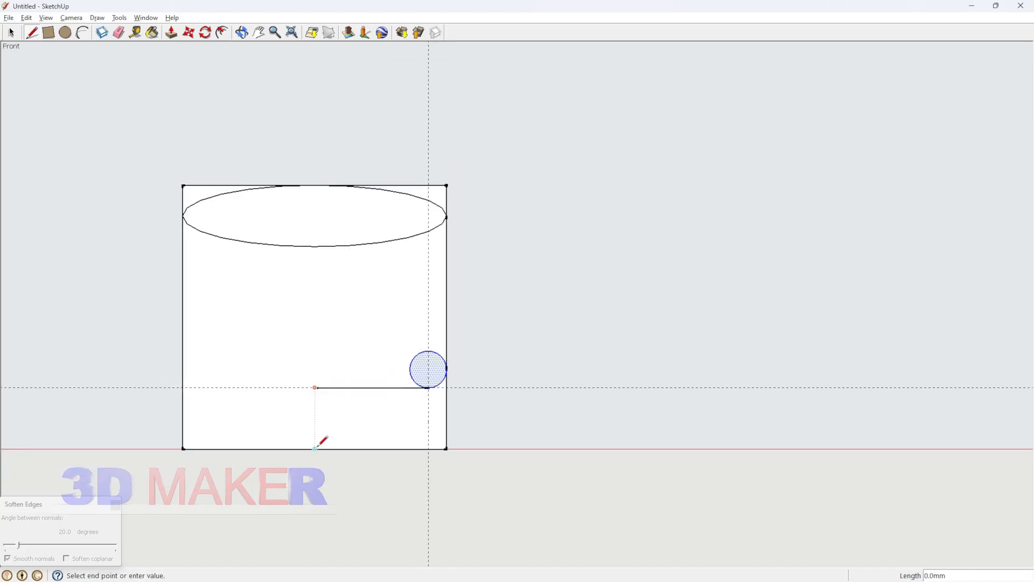
pyautogui.click(315, 185)
# Erase the unneeded parts of the ellipse and small circle, leaving a closed half-profile of the cushion
pyautogui.press('e')
pyautogui.moveTo(286, 242); pyautogui.dragTo(369, 259)
pyautogui.scroll(1, 420, 334)
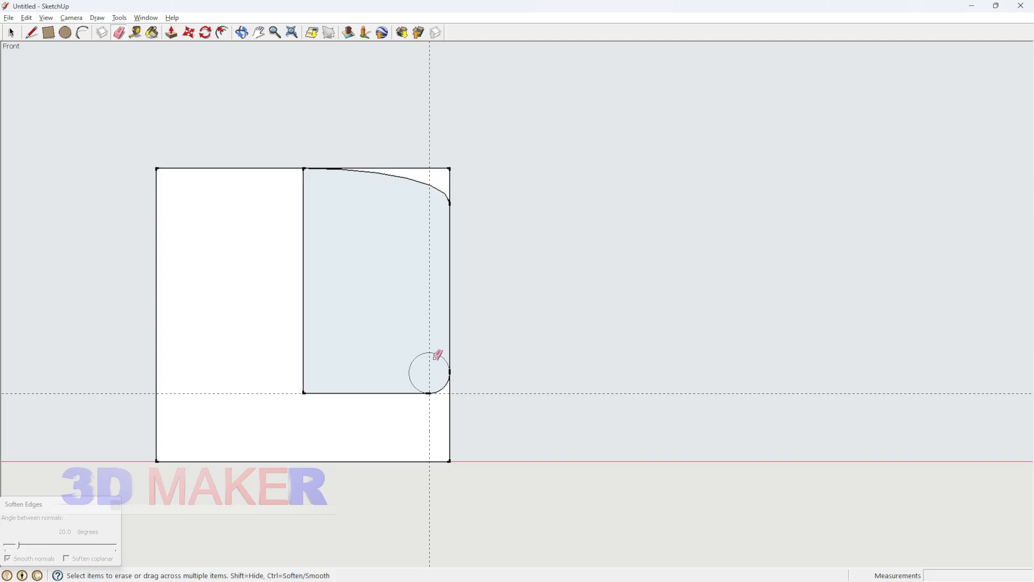
pyautogui.moveTo(436, 357); pyautogui.dragTo(429, 347)
pyautogui.scroll(-2, 387, 300)
pyautogui.press('space')
pyautogui.scroll(1, 410, 406)
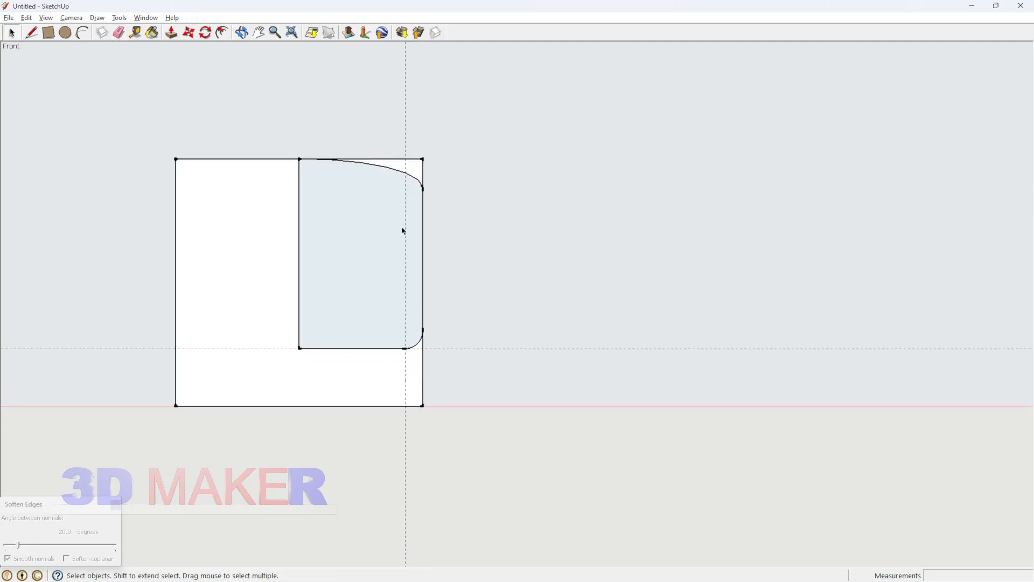
# Draw a horizontal circle of 215 mm radius centred on the top end of the profile's axis
pyautogui.moveTo(403, 231); pyautogui.dragTo(388, 284, button='middle')
pyautogui.scroll(-1, 359, 260)
pyautogui.press('c')
pyautogui.click(378, 114)
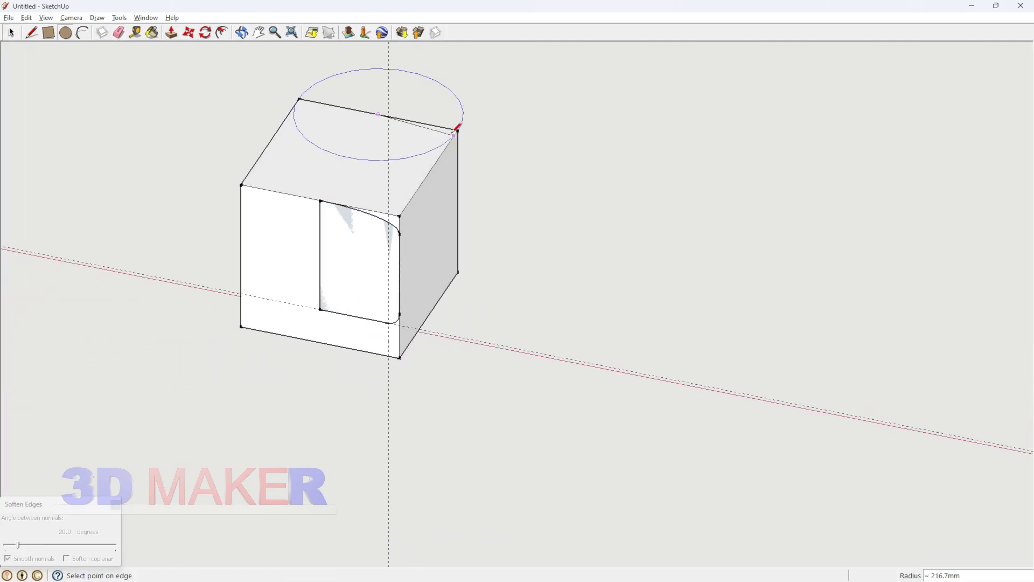
pyautogui.press('Escape')
pyautogui.click(321, 200)
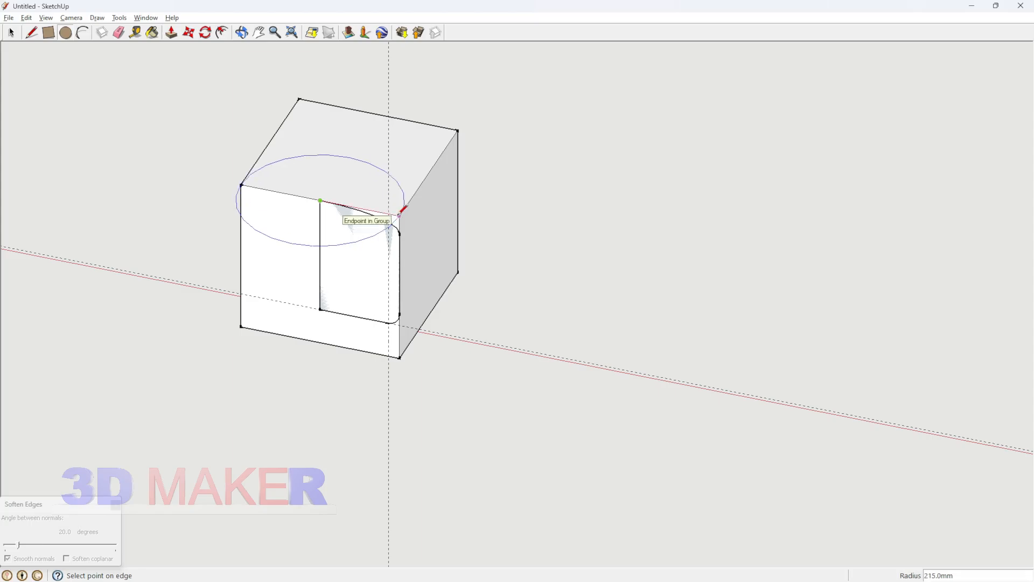
pyautogui.click(400, 215)
pyautogui.press('space')
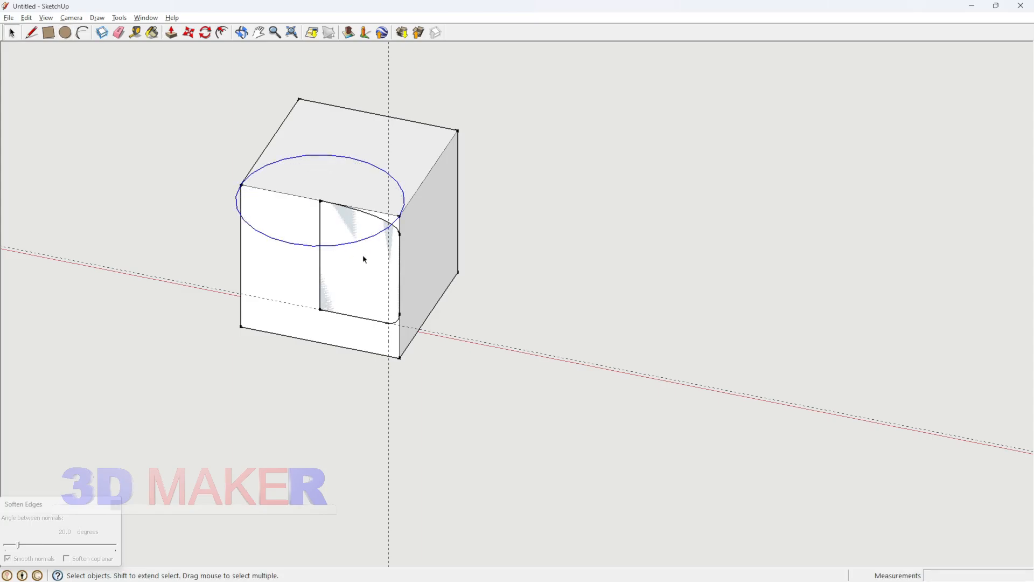
# Revolve the cushion half-profile around the circle with Follow Me and group the resulting solid
pyautogui.hotkey('shift', 'f')
pyautogui.click(363, 258)
pyautogui.press('space')
pyautogui.tripleClick(350, 273)
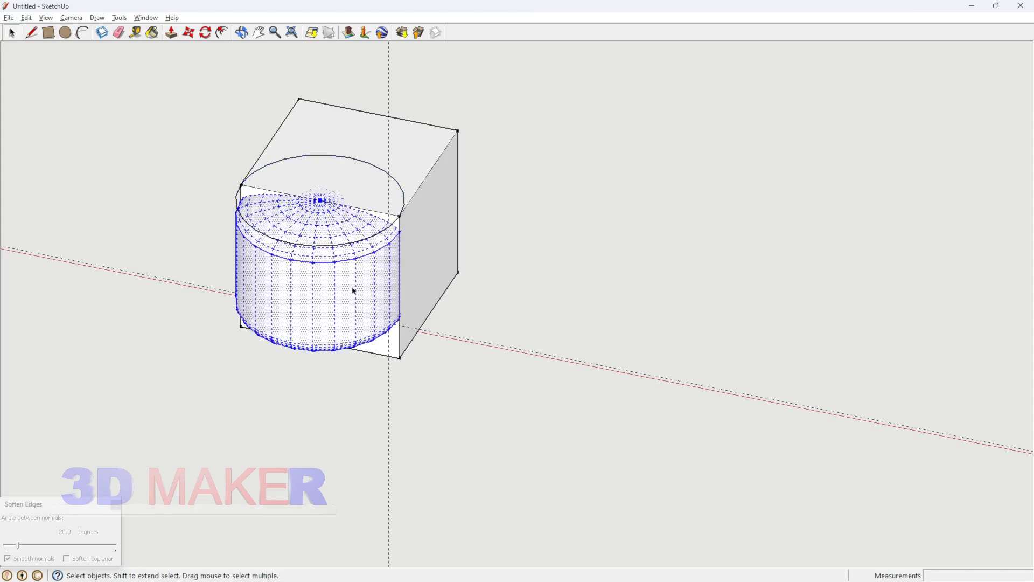
pyautogui.hotkey('ctrl', 'g')
pyautogui.rightClick(341, 300)
pyautogui.press('Escape')
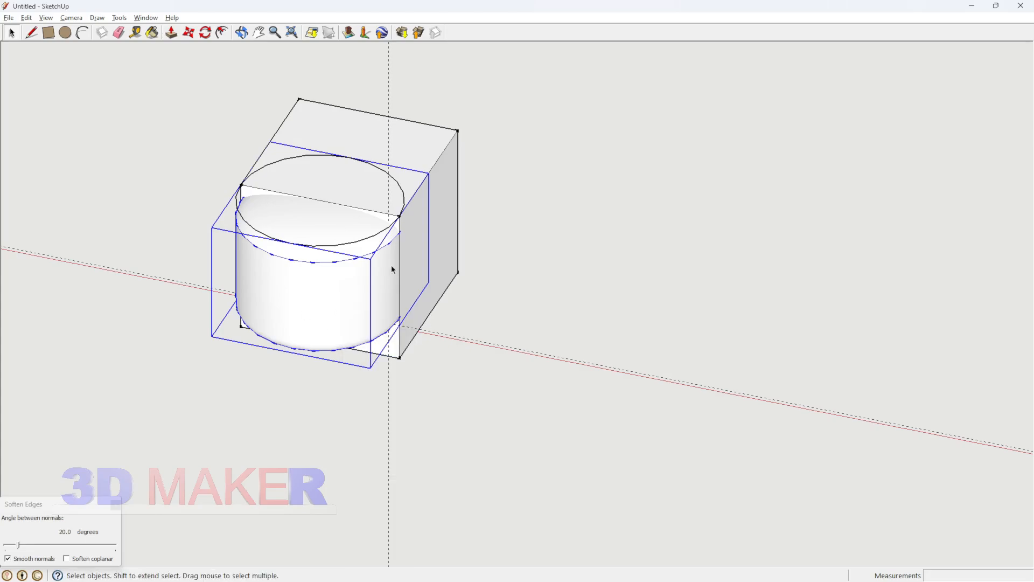
# In the bottom view, add a guide 30 mm inside the box's right edge
pyautogui.moveTo(392, 265); pyautogui.dragTo(344, 291, button='middle')
pyautogui.scroll(3, 395, 215)
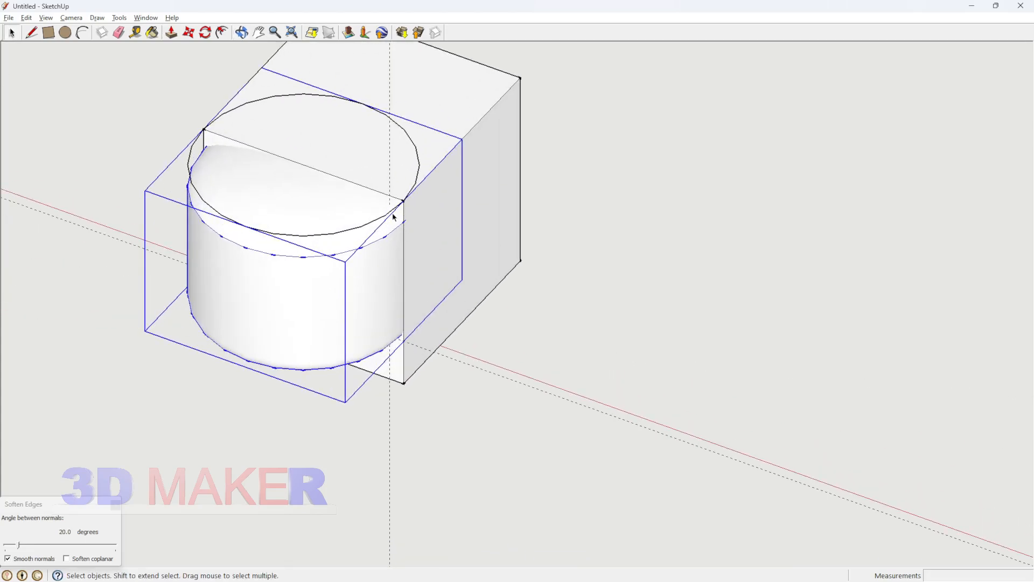
pyautogui.moveTo(395, 215); pyautogui.dragTo(450, 96, button='middle')
pyautogui.scroll(-2, 413, 285)
pyautogui.press('F7')
pyautogui.scroll(-2, 417, 309)
pyautogui.scroll(3, 393, 412)
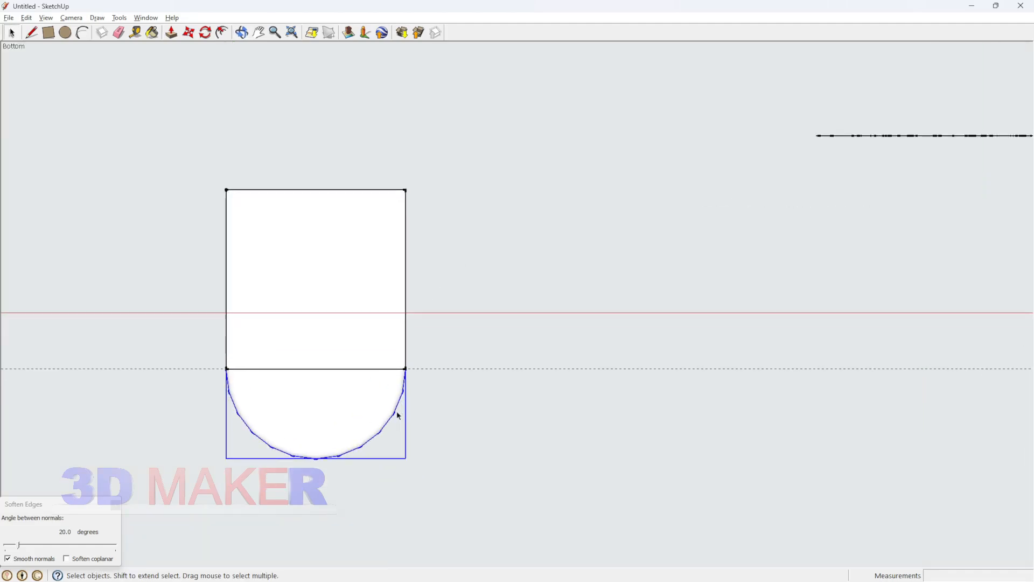
pyautogui.click(447, 401)
pyautogui.scroll(4, 410, 345)
pyautogui.press('t')
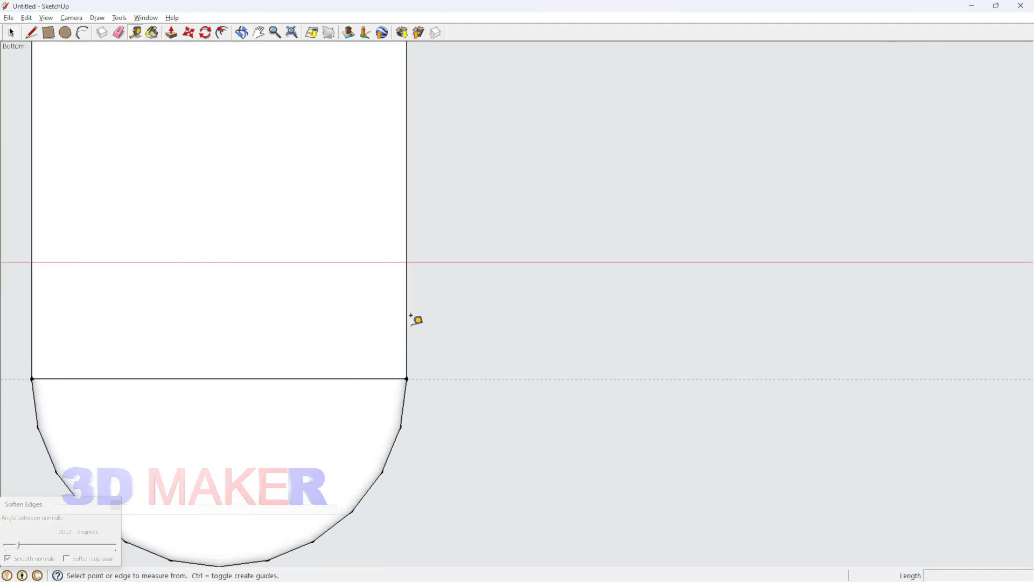
pyautogui.click(407, 319)
pyautogui.write('30')
pyautogui.press('Return')
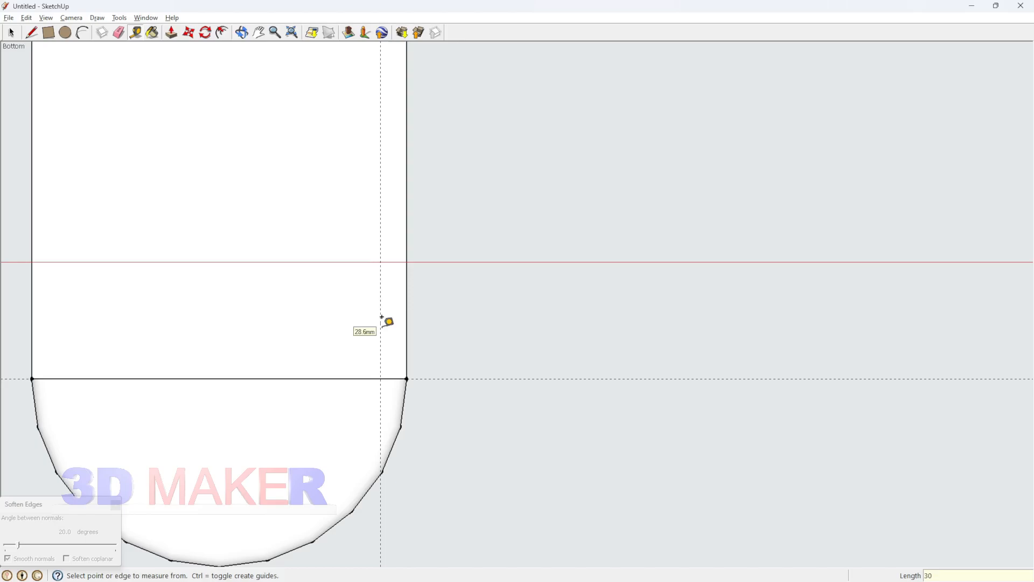
# Check the reference photo's base, and draw a vertical line from the midpoint of the box's lower edge up to the cushion circle's outline
pyautogui.press('space')
pyautogui.scroll(-2, 355, 246)
pyautogui.scroll(2, 373, 339)
pyautogui.hotkey('alt', 'Tab')
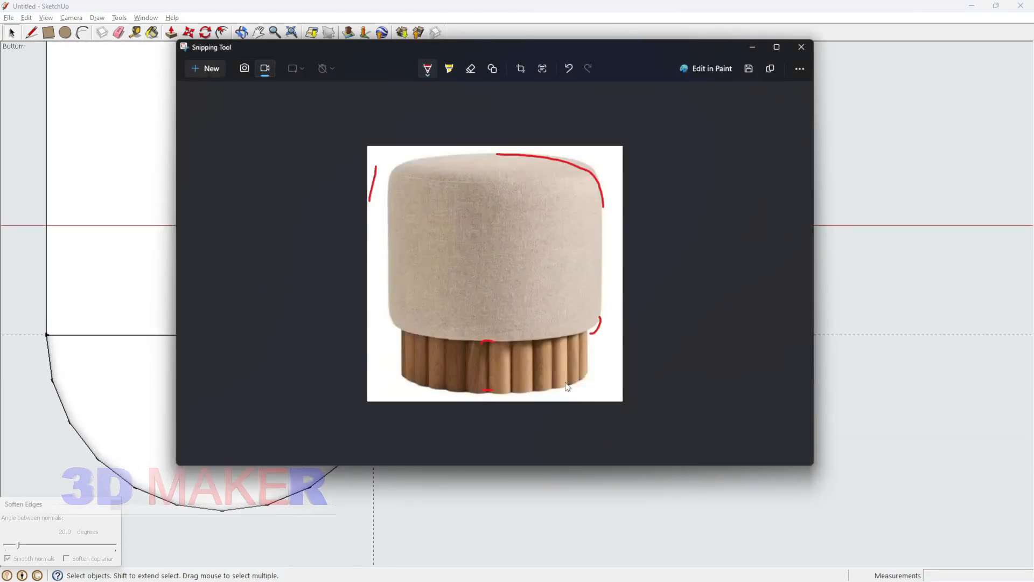
pyautogui.hotkey('alt', 'Tab')
pyautogui.scroll(-2, 332, 319)
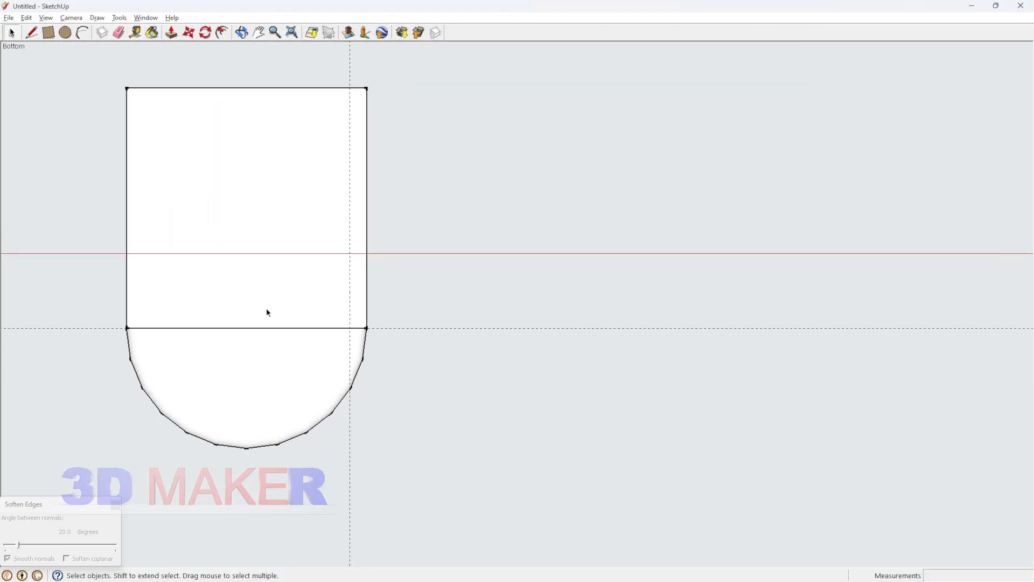
pyautogui.press('l')
pyautogui.click(246, 327)
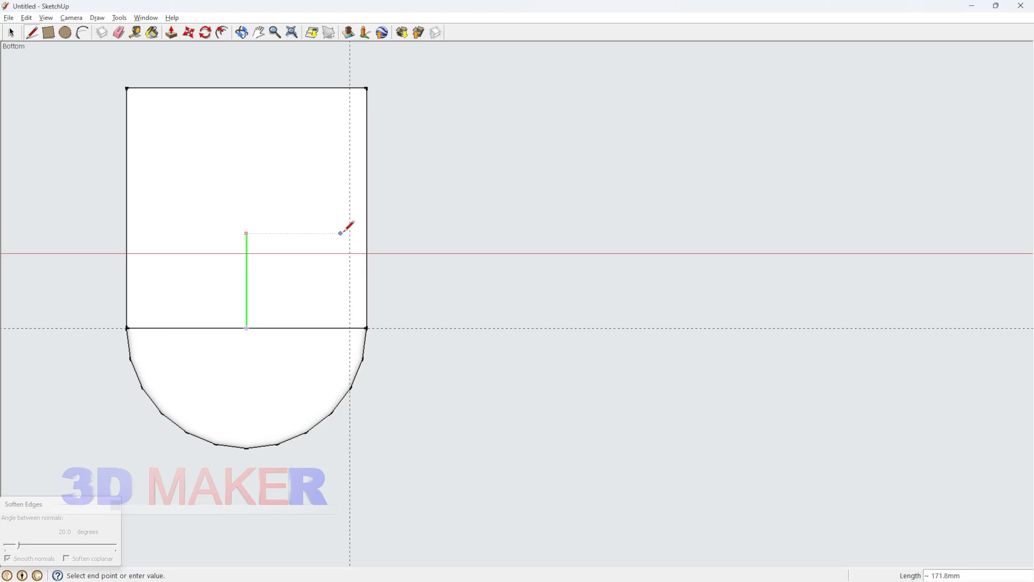
pyautogui.click(326, 216)
pyautogui.press('space')
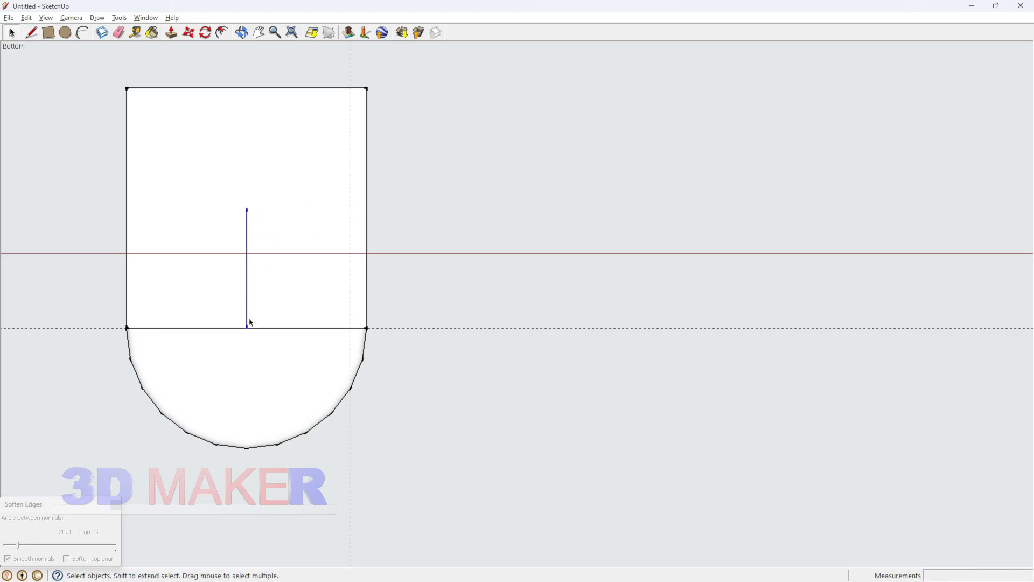
# Rotate-copy the vertical line about its lower end to the box's lower right corner, dividing the span into 6 equal parts
pyautogui.press('q')
pyautogui.click(246, 327)
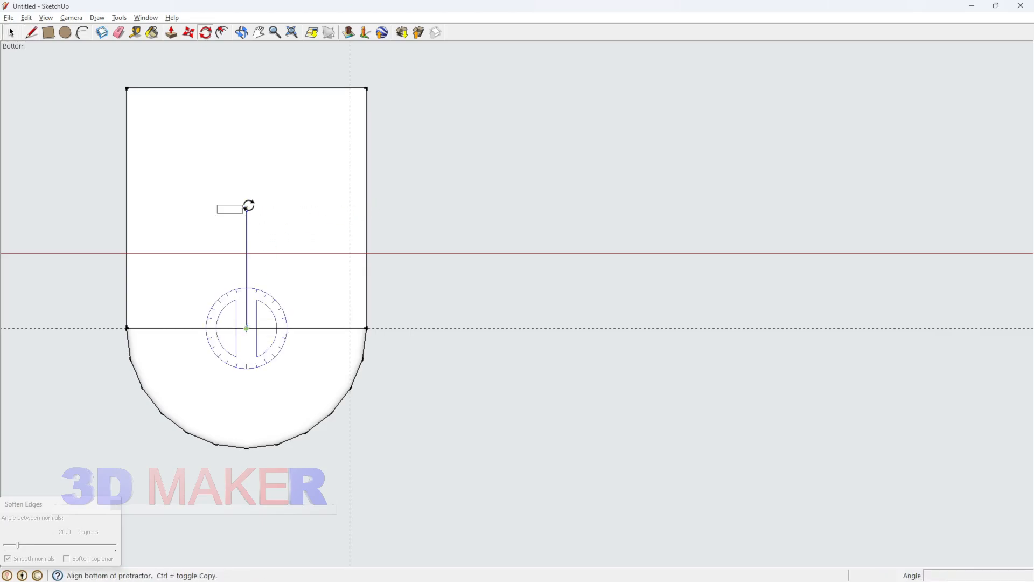
pyautogui.click(246, 208)
pyautogui.press('ctrl')
pyautogui.click(366, 328)
pyautogui.write('/')
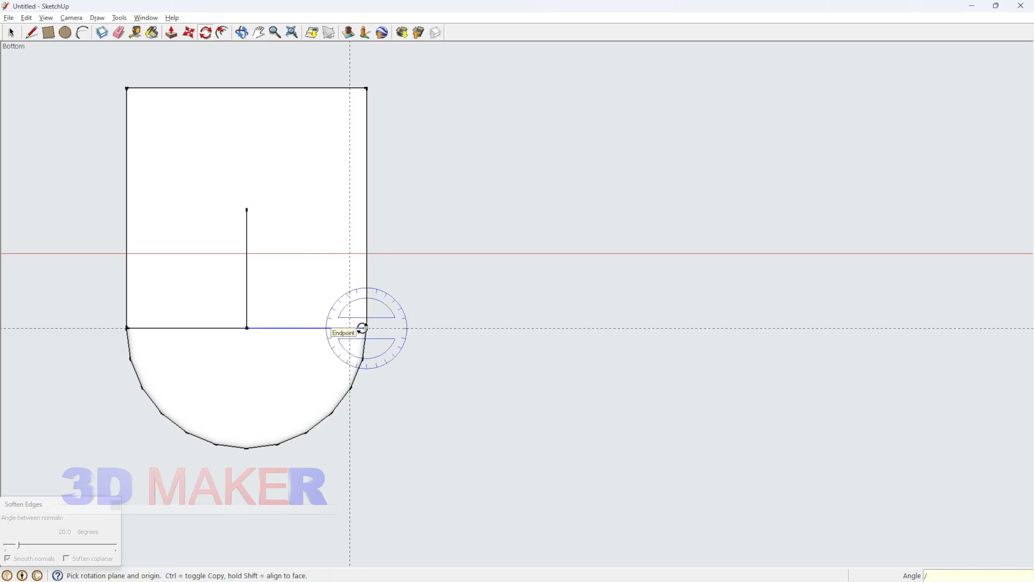
pyautogui.write('6')
pyautogui.press('Return')
pyautogui.press('space')
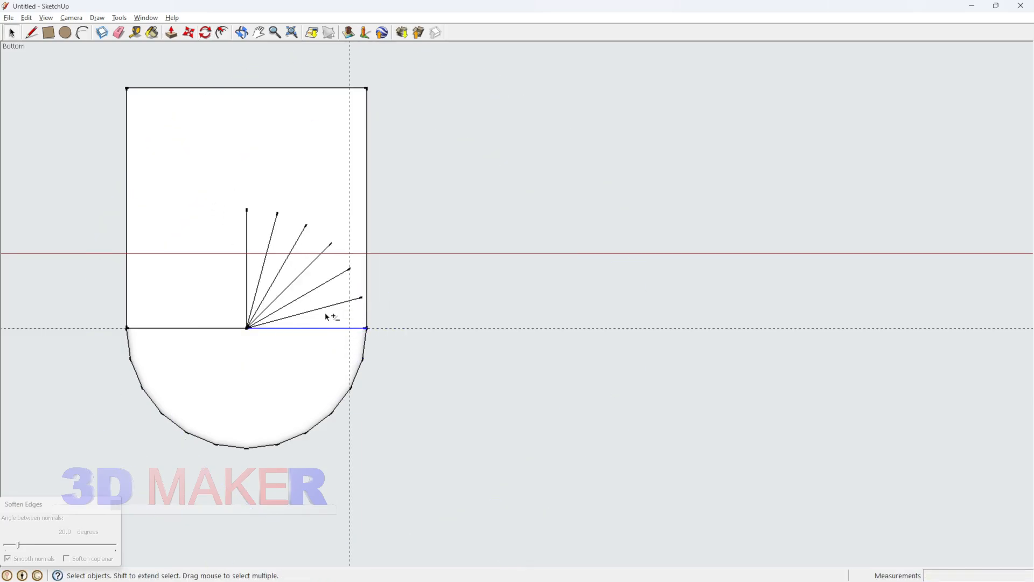
# Select all the radial lines in the quarter fan and group them
pyautogui.keyDown('shift'); pyautogui.moveTo(336, 319); pyautogui.dragTo(269, 283); pyautogui.keyUp('shift')
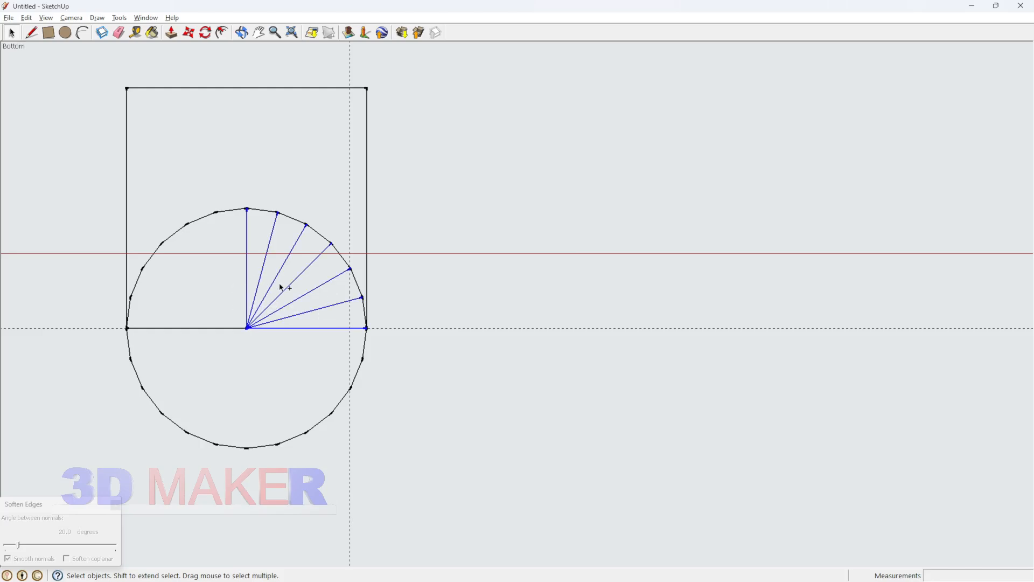
pyautogui.hotkey('ctrl', 'g')
pyautogui.press('w')
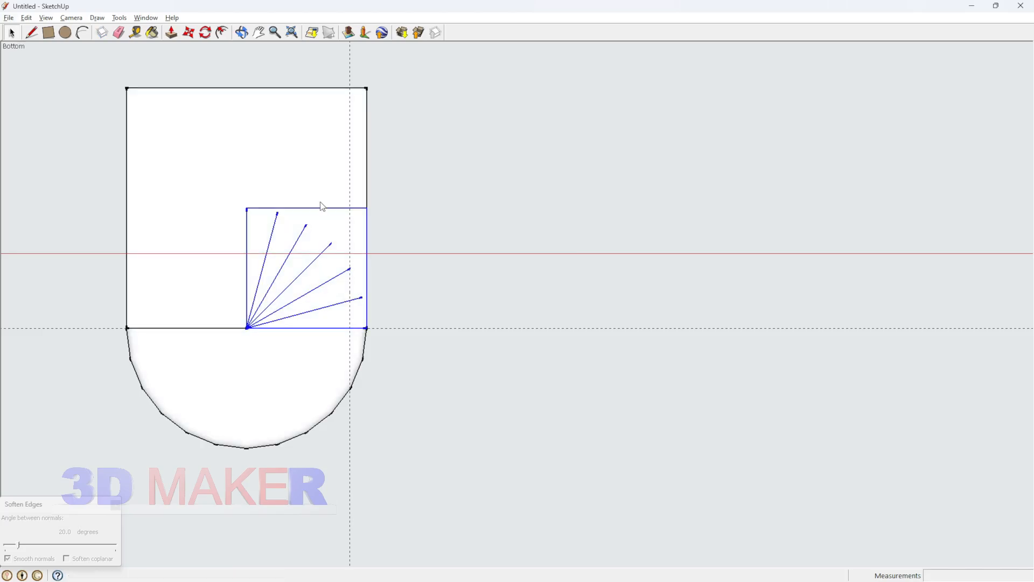
pyautogui.click(376, 314)
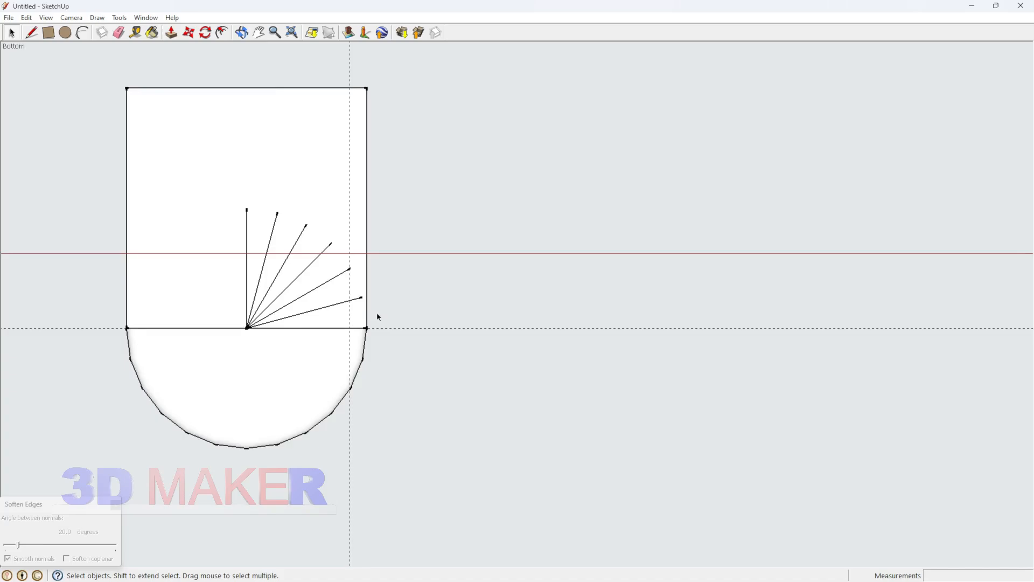
pyautogui.scroll(5, 352, 306)
pyautogui.press('l')
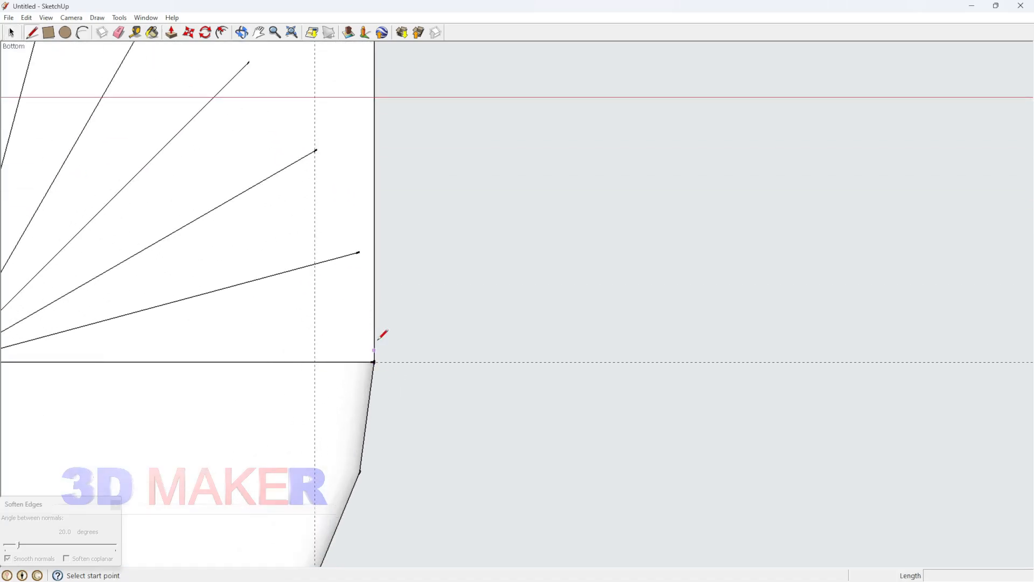
pyautogui.scroll(-3, 386, 326)
pyautogui.press('space')
pyautogui.scroll(3, 304, 313)
pyautogui.scroll(-3, 349, 338)
pyautogui.scroll(2, 177, 367)
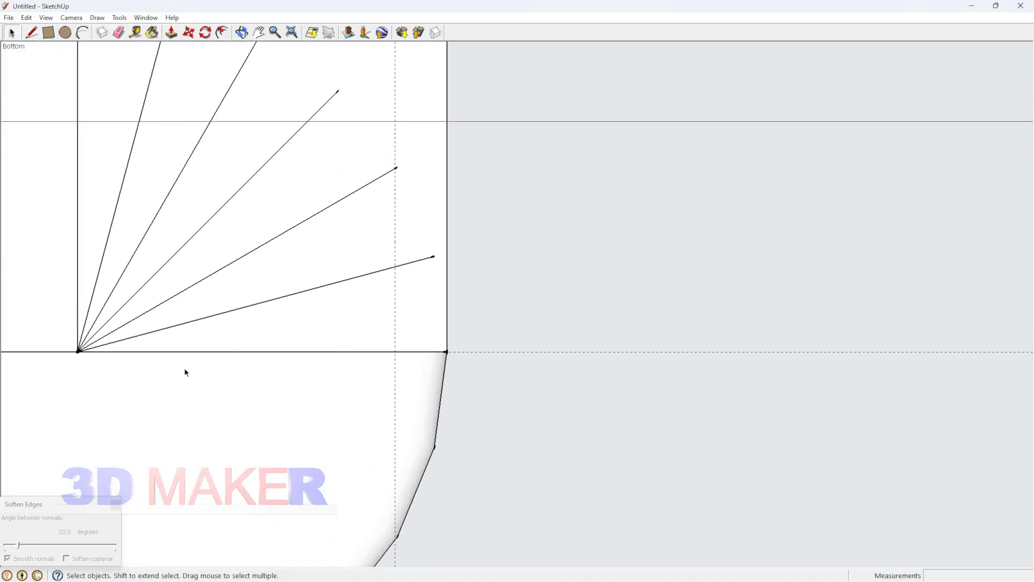
pyautogui.press('l')
pyautogui.press('space')
# Try a second guide 15 mm inside the existing vertical guide, and undo it
pyautogui.press('t')
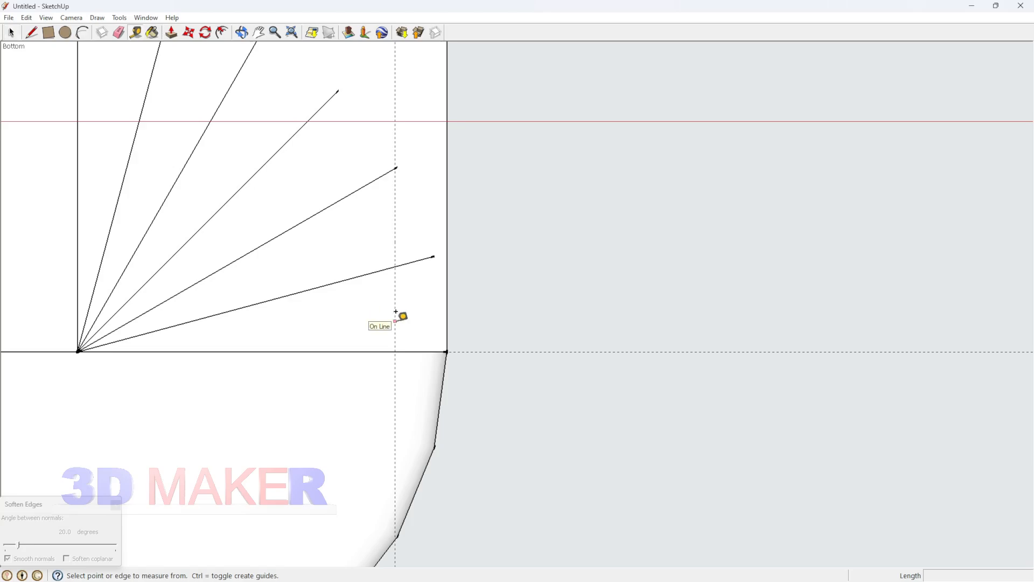
pyautogui.click(395, 321)
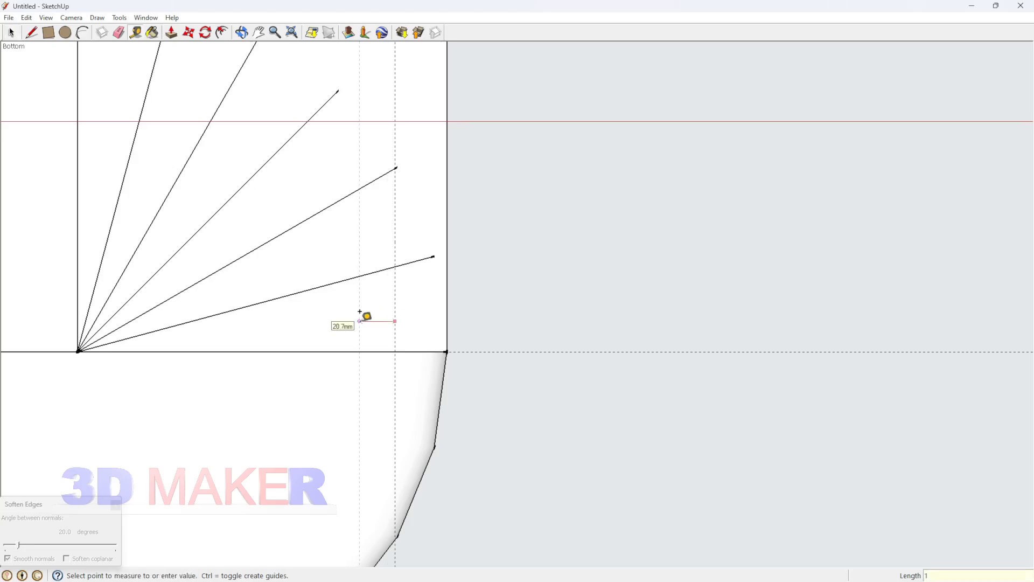
pyautogui.write('15')
pyautogui.press('Return')
pyautogui.press('space')
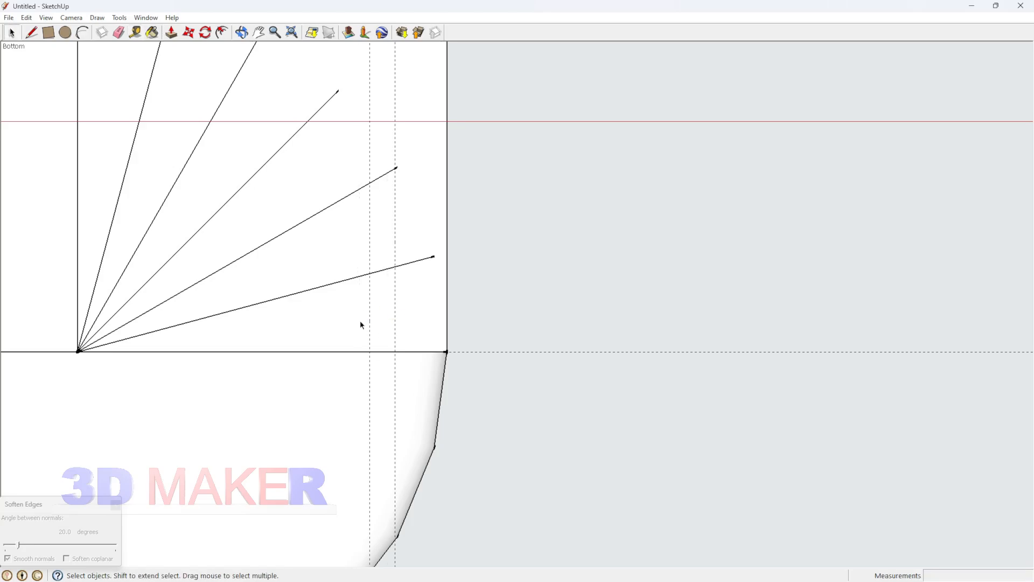
pyautogui.scroll(-1, 286, 294)
pyautogui.hotkey('ctrl', 'z')
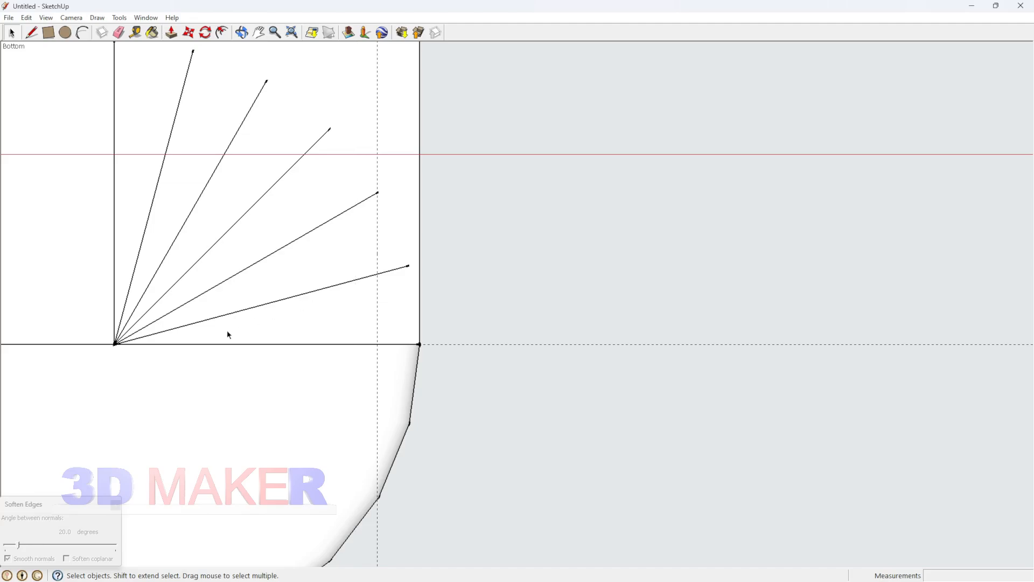
# Draw a circle centred on the hub of the radial lines, with its radius reaching the vertical guide
pyautogui.press('c')
pyautogui.click(114, 344)
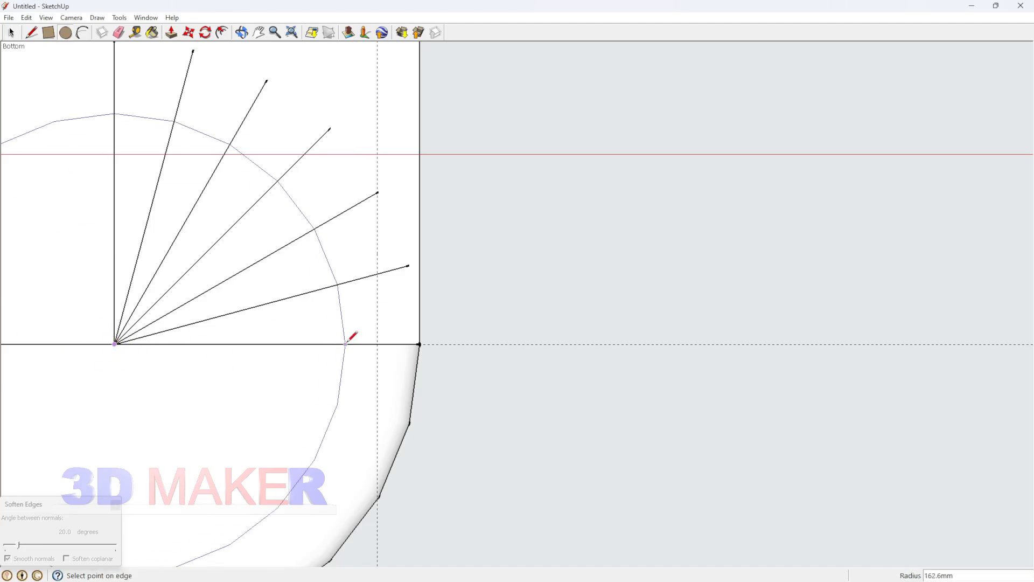
pyautogui.click(379, 336)
pyautogui.press('space')
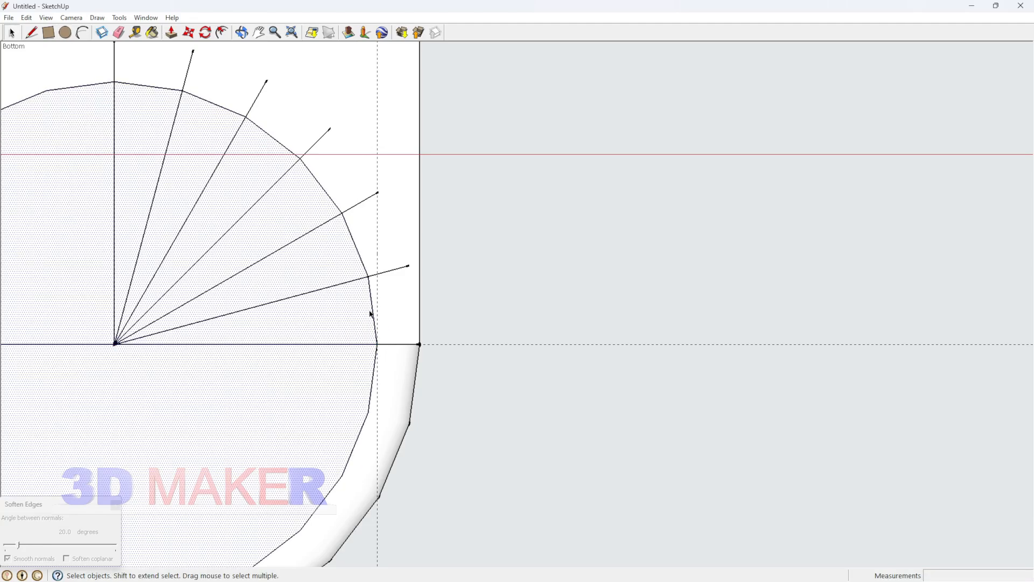
# Draw a line from the midpoint of the new circle's first segment above the horizontal centreline to the circle's centre
pyautogui.scroll(3, 371, 310)
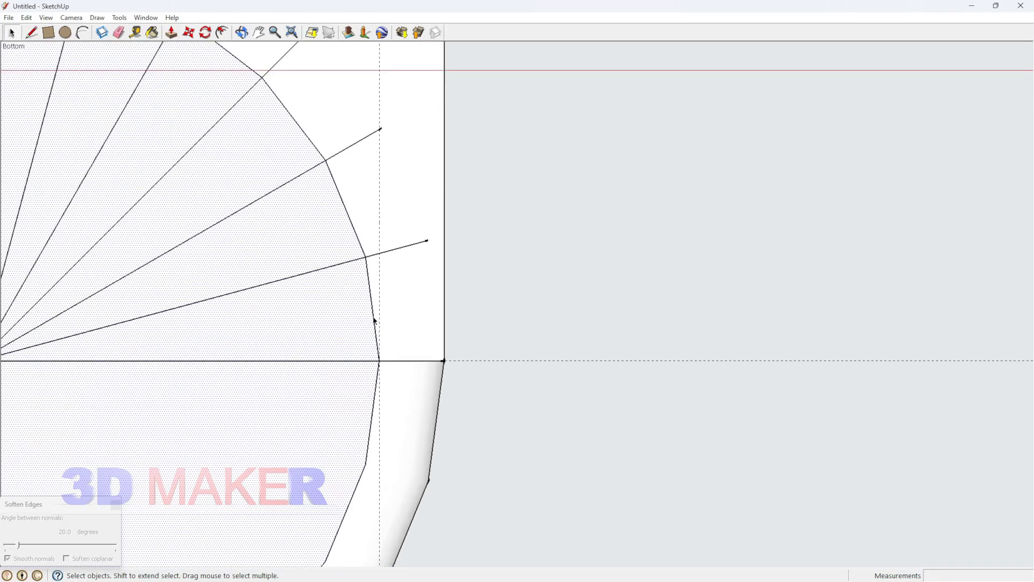
pyautogui.scroll(-1, 364, 314)
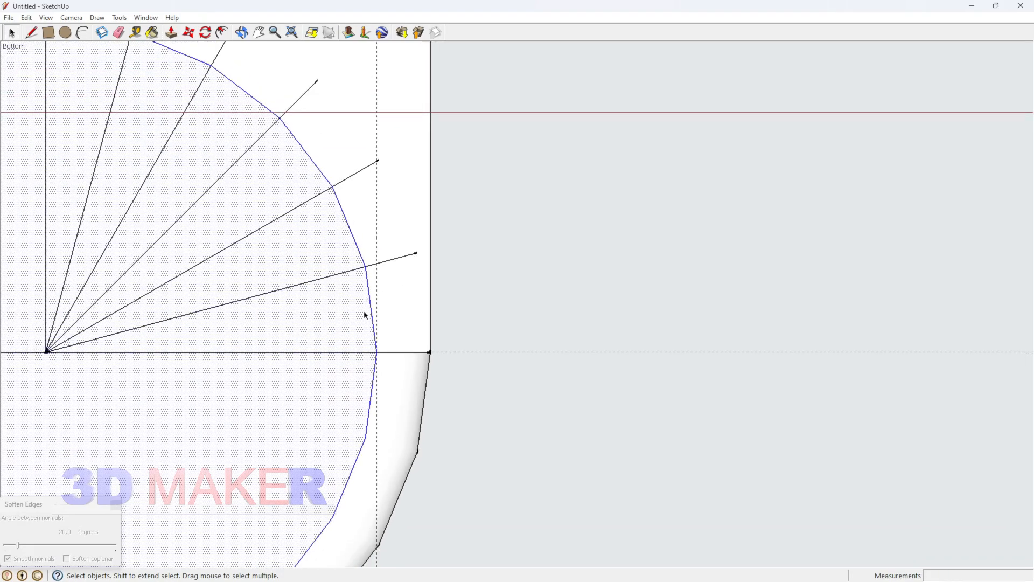
pyautogui.scroll(1, 365, 312)
pyautogui.scroll(-1, 372, 312)
pyautogui.press('l')
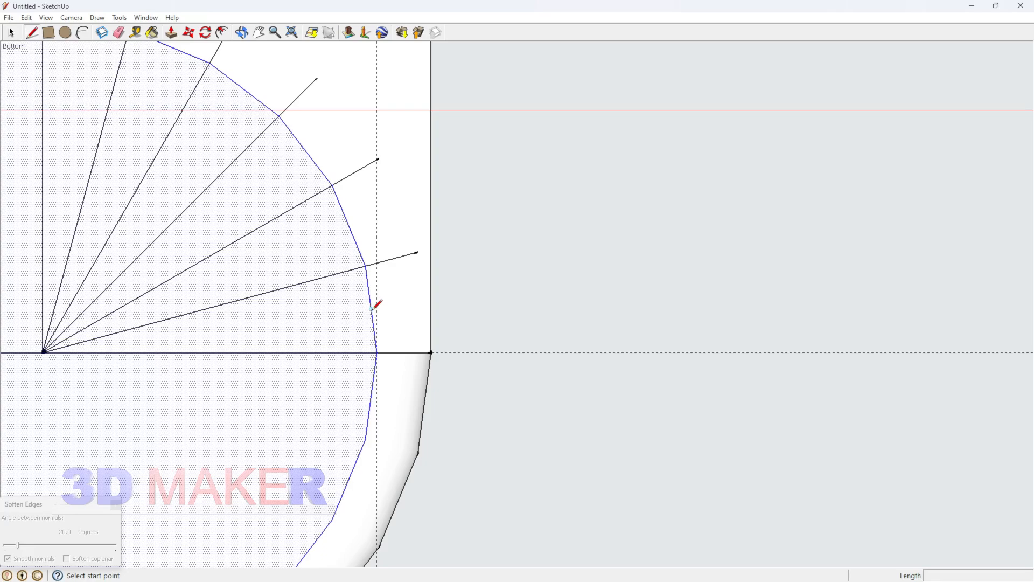
pyautogui.click(371, 309)
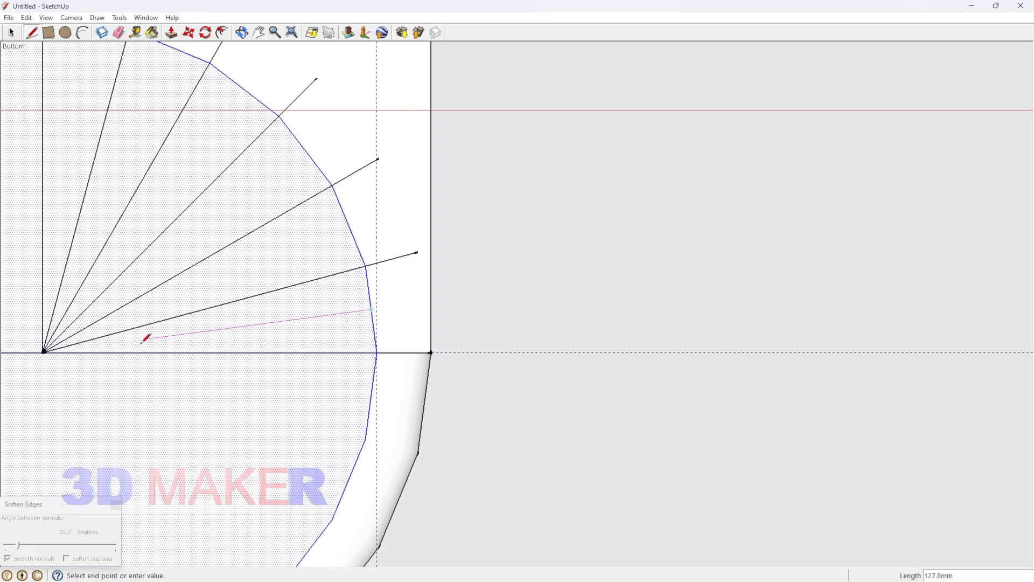
pyautogui.click(43, 351)
pyautogui.press('space')
pyautogui.scroll(3, 363, 331)
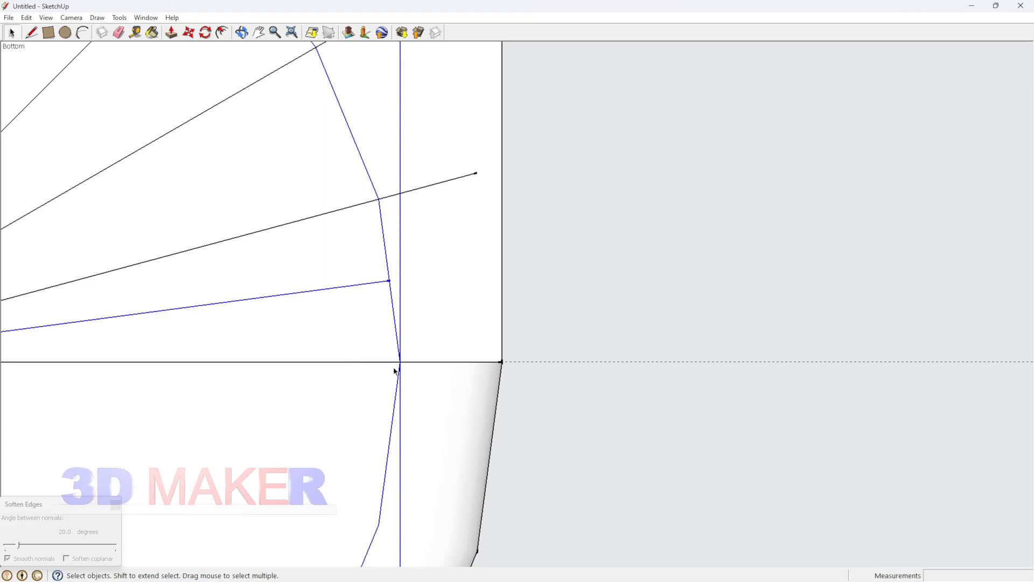
pyautogui.press('l')
pyautogui.click(399, 361)
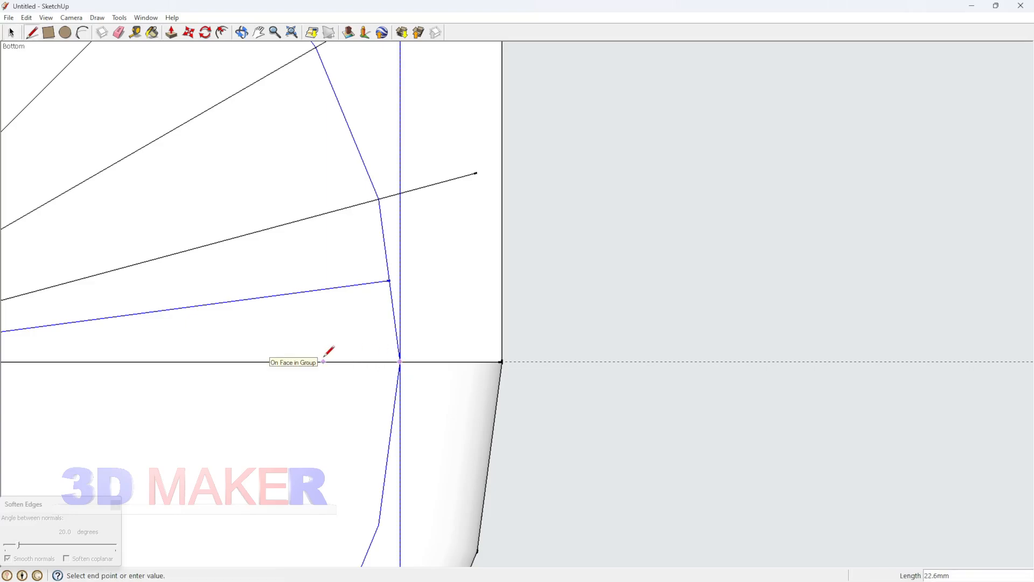
pyautogui.press('space')
pyautogui.scroll(-1, 341, 355)
# Draw a circle of 15 mm radius centred where the large circle meets the horizontal centreline and the guide
pyautogui.press('c')
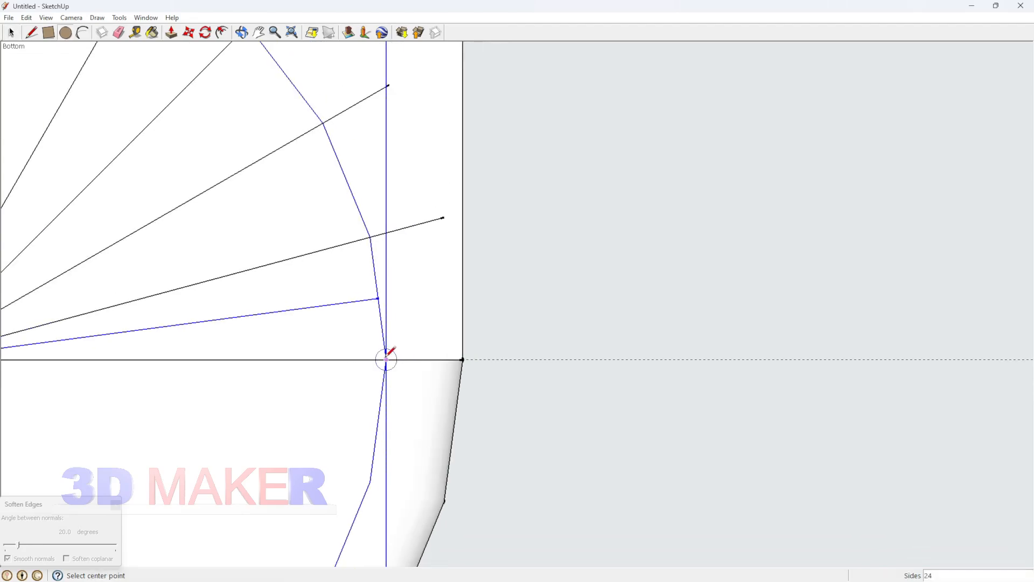
pyautogui.click(386, 360)
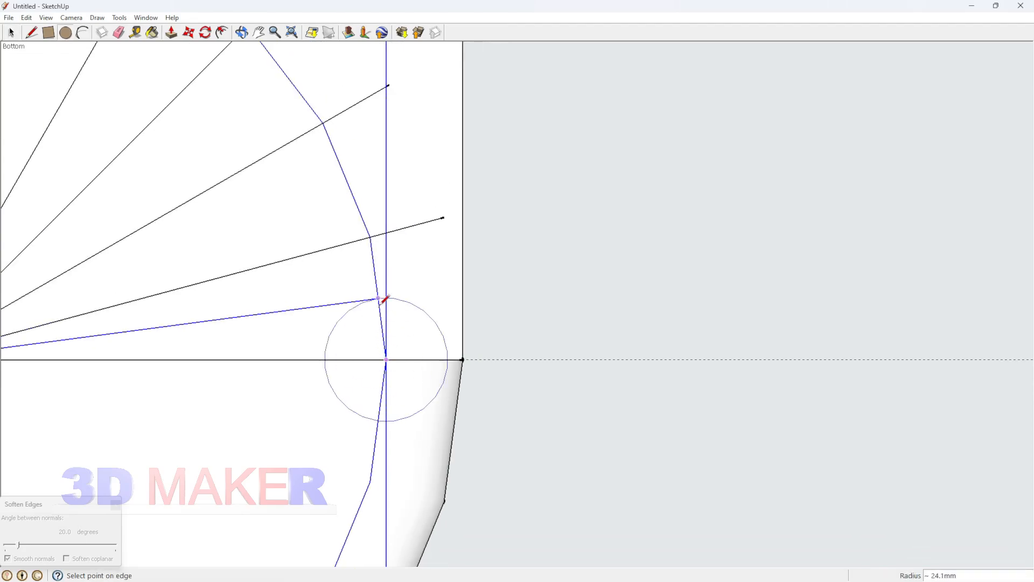
pyautogui.write('15')
pyautogui.press('Return')
pyautogui.press('space')
# Group the small circle with its face and convert the group to a component
pyautogui.click(425, 354)
pyautogui.rightClick(424, 354)
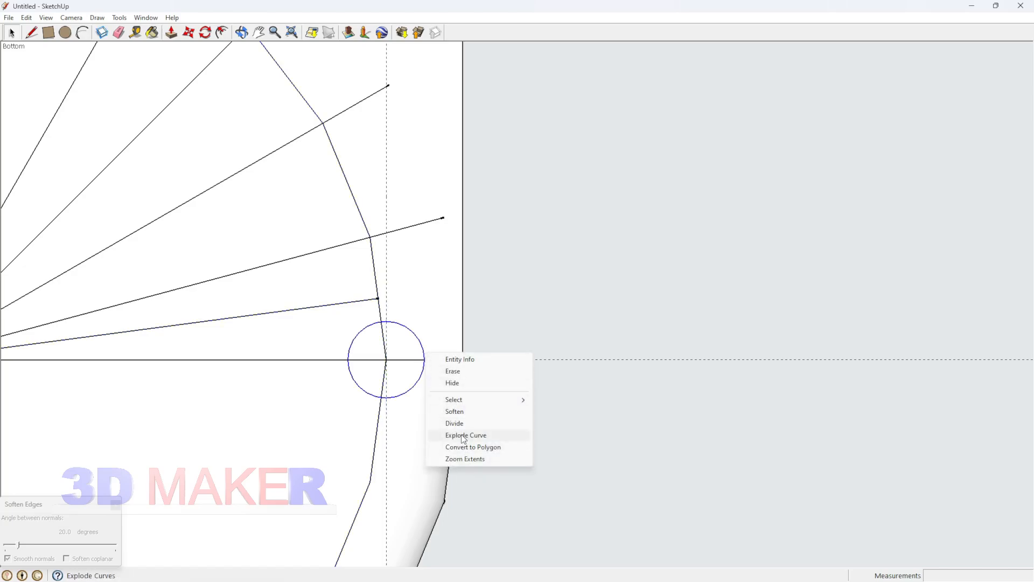
pyautogui.click(370, 329)
pyautogui.rightClick(371, 334)
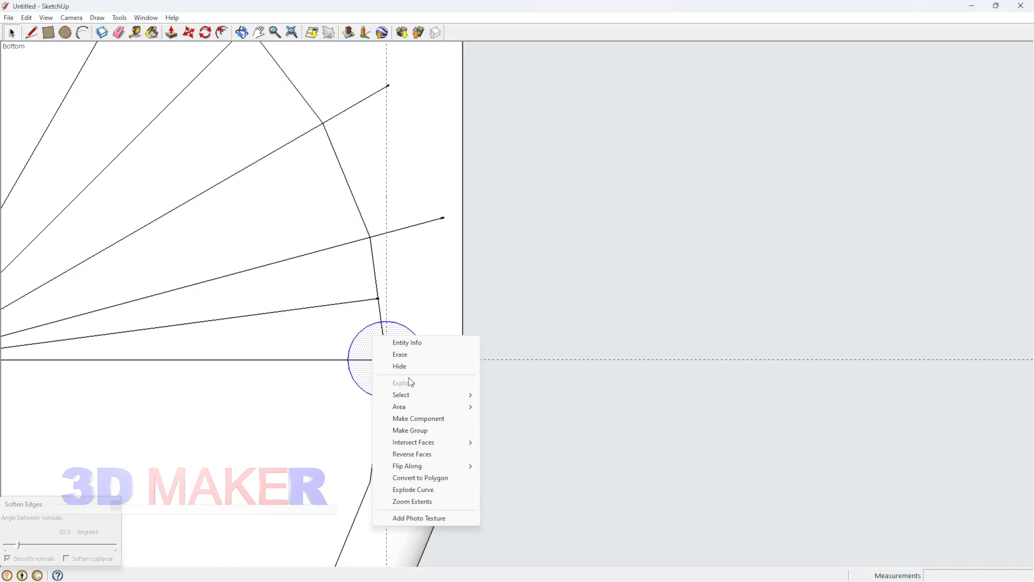
pyautogui.click(426, 430)
pyautogui.rightClick(360, 353)
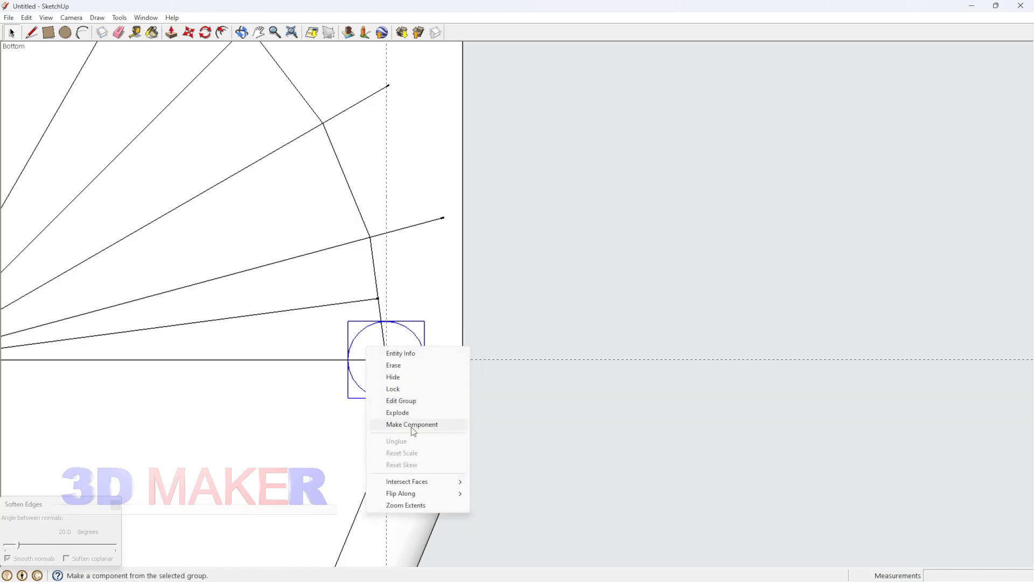
pyautogui.click(400, 383)
pyautogui.click(418, 343)
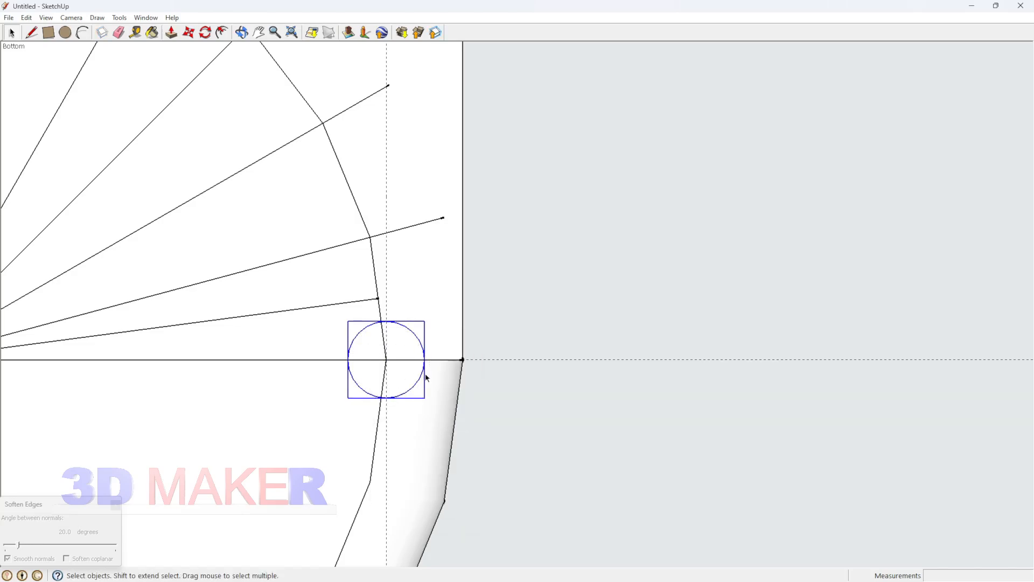
# Move the small circle component inward so its outer edge point sits where the large circle meets the guide
pyautogui.press('m')
pyautogui.click(424, 360)
pyautogui.click(386, 359)
pyautogui.scroll(-2, 434, 351)
pyautogui.press('space')
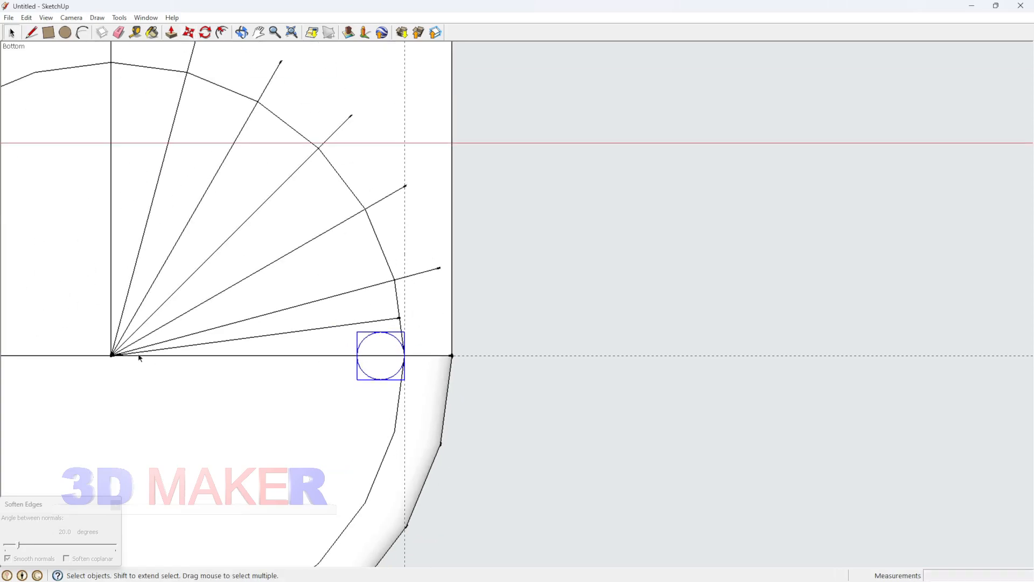
# Rotate-copy the small circle component about the large circle's centre to the adjacent radial line, repeating it for 23 copies
pyautogui.press('q')
pyautogui.click(110, 355)
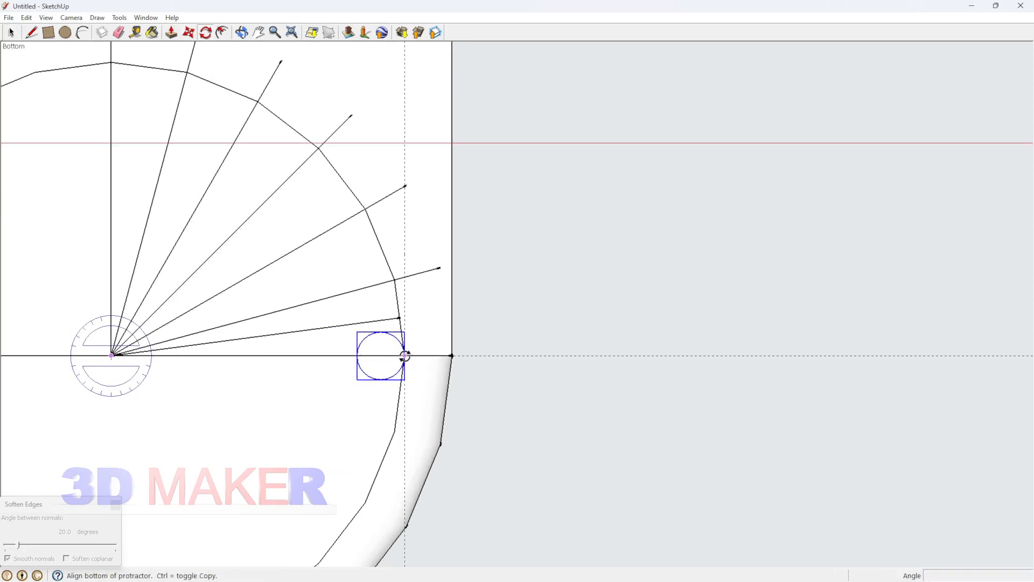
pyautogui.click(404, 355)
pyautogui.press('ctrl')
pyautogui.click(403, 278)
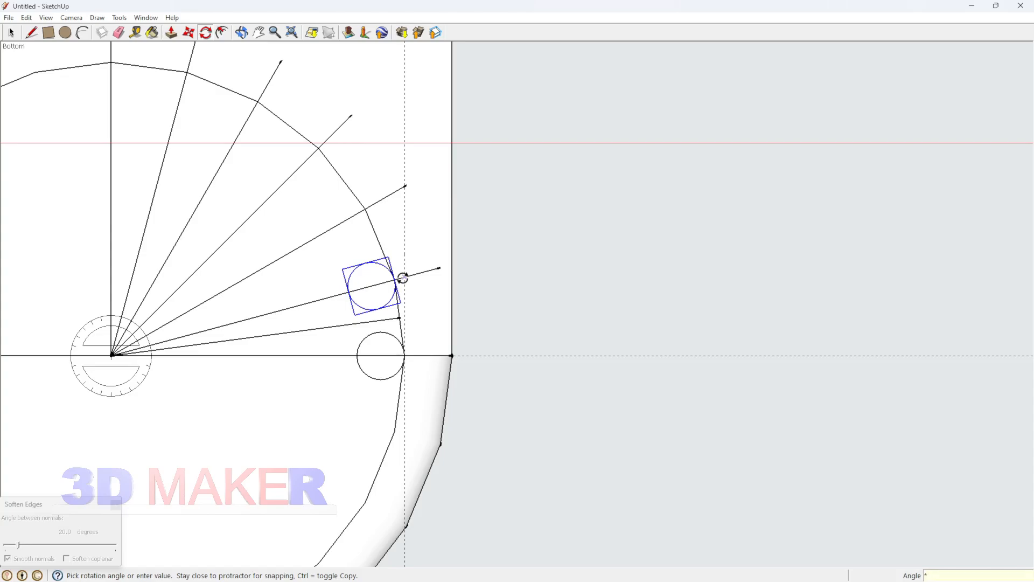
pyautogui.write('*23')
pyautogui.press('Return')
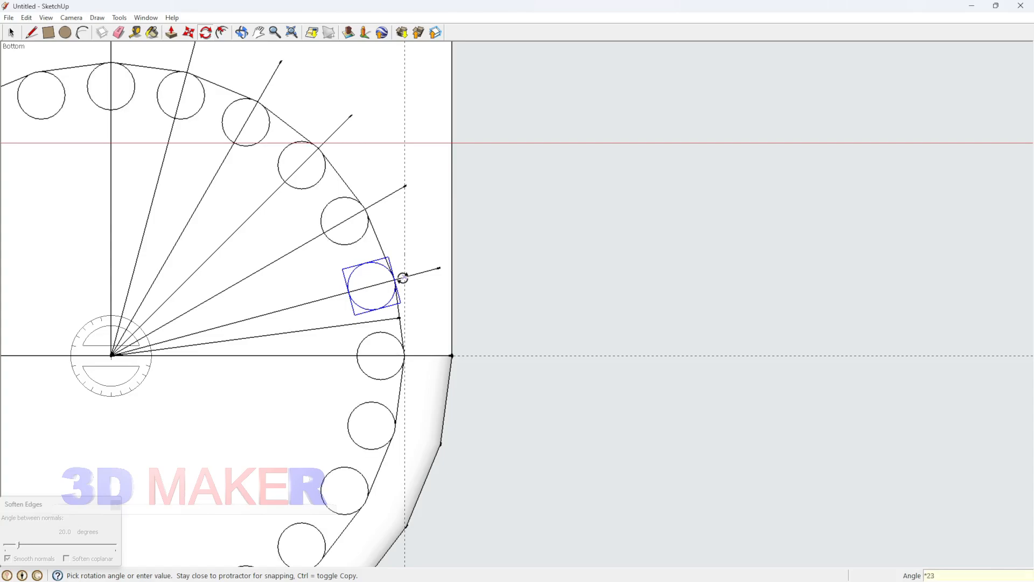
pyautogui.press('space')
# Open the small circle component on the horizontal centreline for editing and select its face and edge
pyautogui.scroll(2, 394, 343)
pyautogui.doubleClick(399, 340)
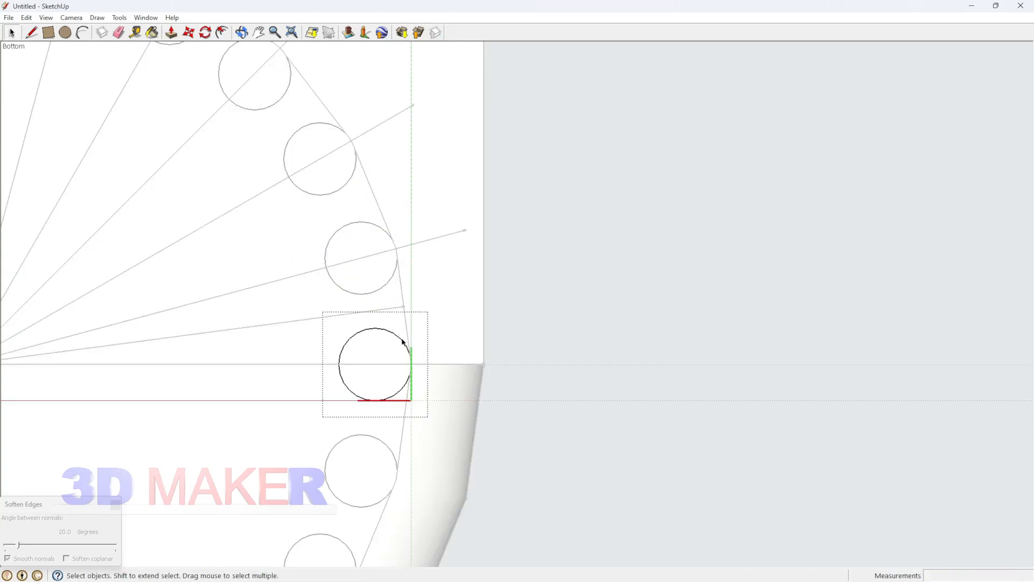
pyautogui.doubleClick(395, 338)
pyautogui.scroll(1, 371, 339)
pyautogui.press('s')
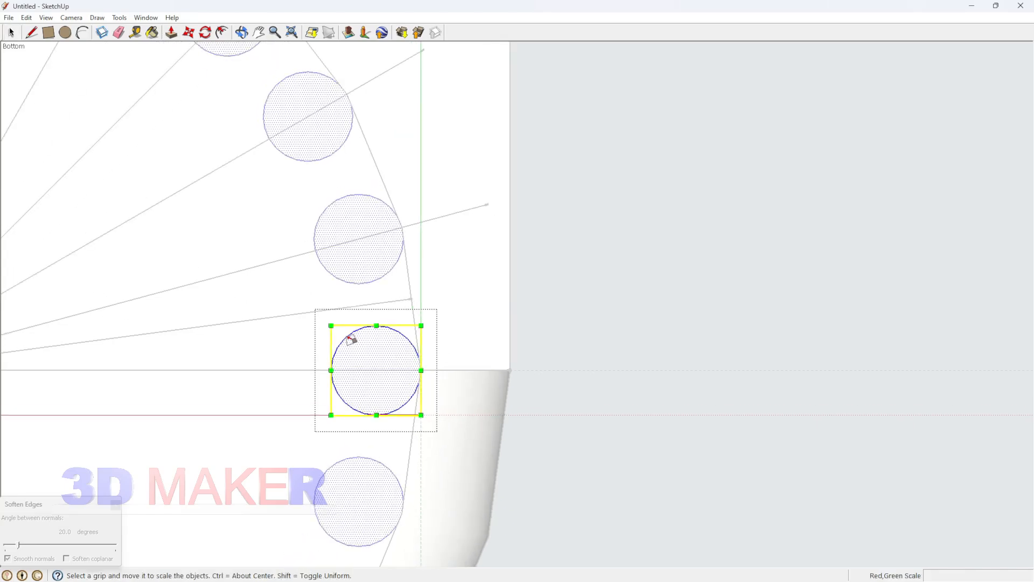
pyautogui.moveTo(331, 326); pyautogui.dragTo(320, 313)
pyautogui.press('space')
# Offset the circle outward by 5 mm inside the component
pyautogui.scroll(2, 386, 347)
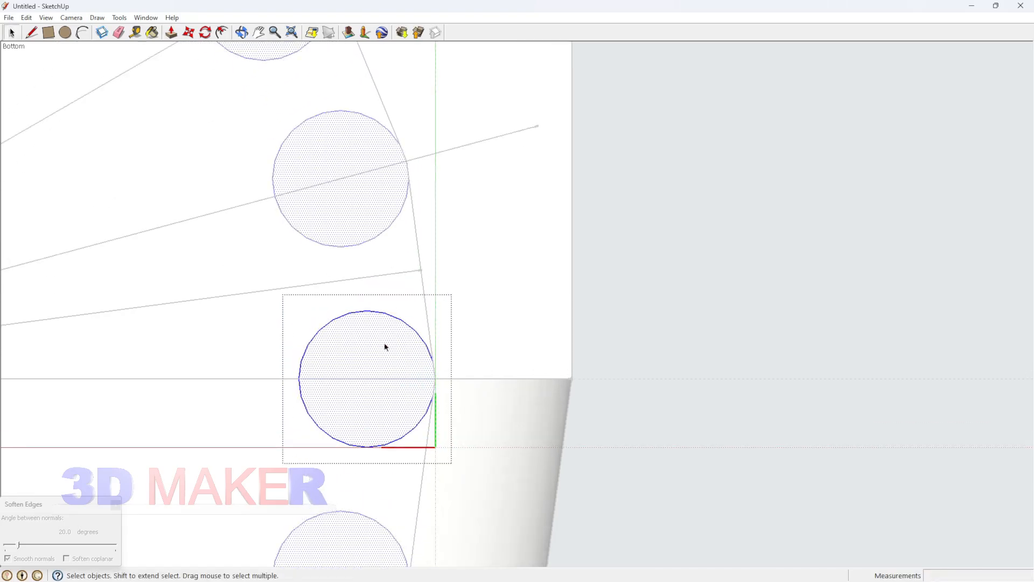
pyautogui.press('f')
pyautogui.click(396, 331)
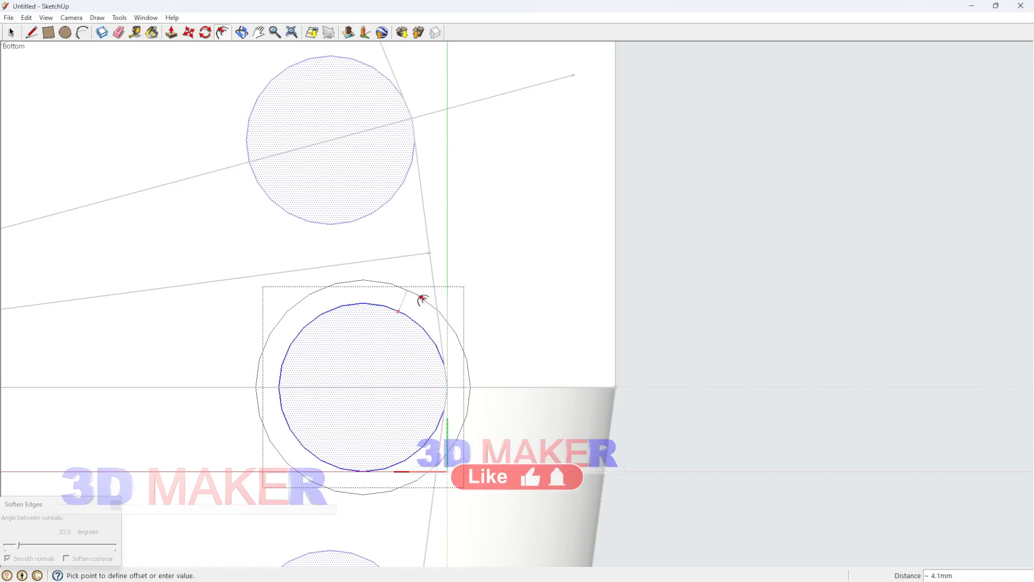
pyautogui.write('5')
pyautogui.press('Return')
pyautogui.press('space')
# Move both circles inward inside the component so the outer circle's edge point meets the guide on the horizontal centreline
pyautogui.tripleClick(407, 354)
pyautogui.scroll(-1, 397, 332)
pyautogui.click(415, 410)
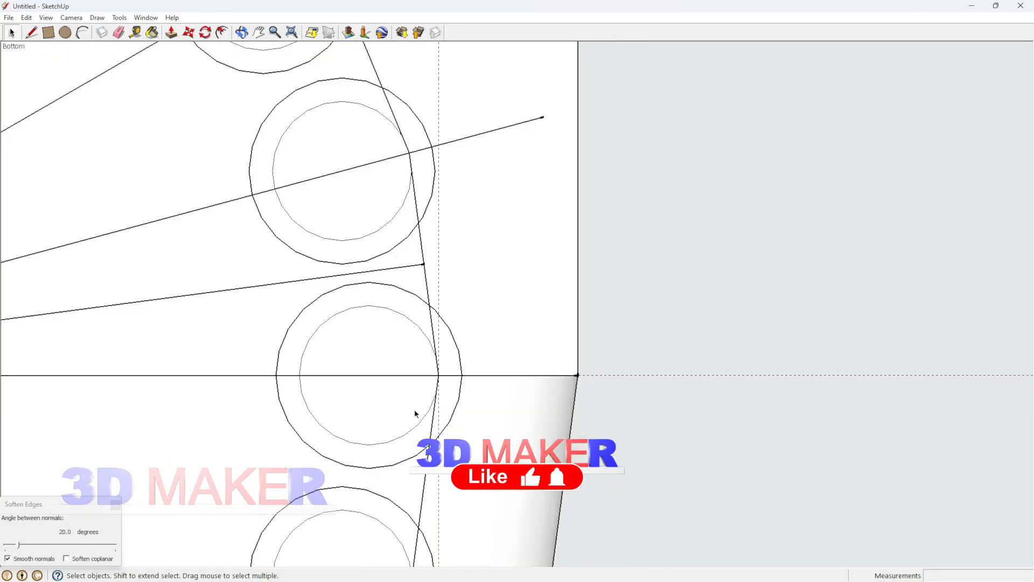
pyautogui.click(426, 415)
pyautogui.tripleClick(427, 418)
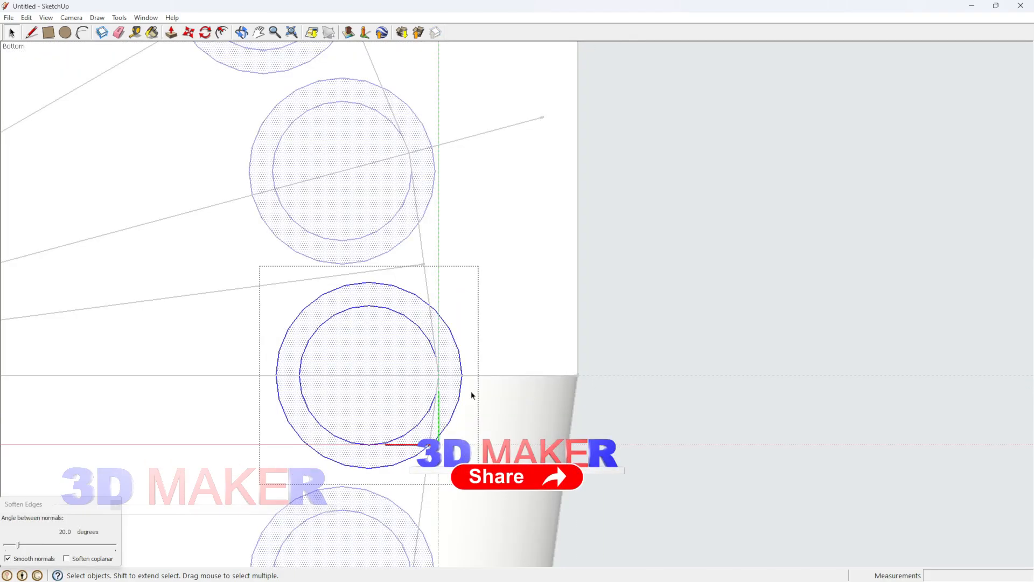
pyautogui.scroll(1, 471, 395)
pyautogui.press('m')
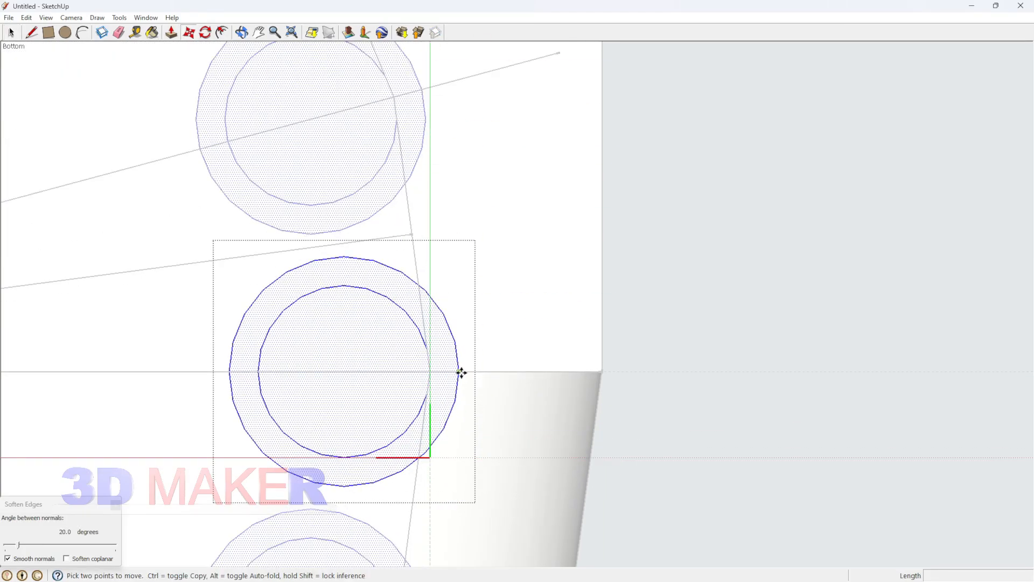
pyautogui.click(462, 372)
pyautogui.click(430, 371)
pyautogui.press('space')
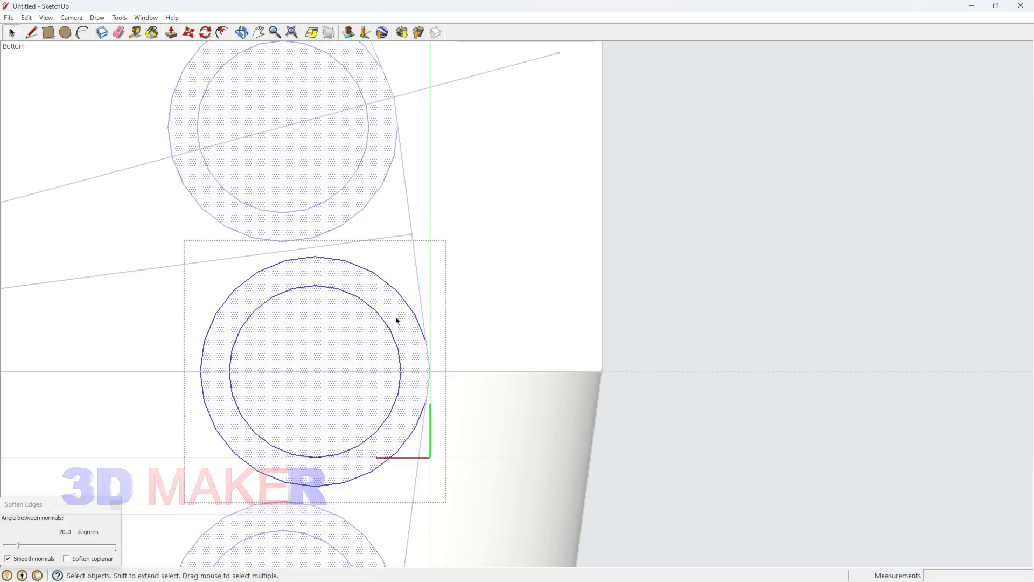
# Try to offset the outer circle outward by 2 mm
pyautogui.scroll(1, 393, 311)
pyautogui.press('f')
pyautogui.click(403, 293)
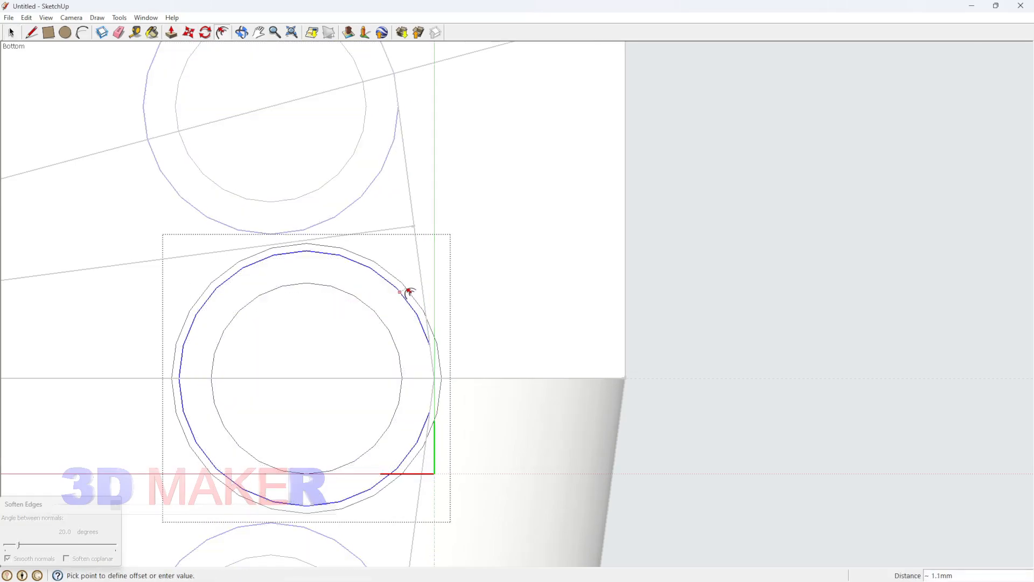
pyautogui.write('2')
pyautogui.press('Return')
pyautogui.press('space')
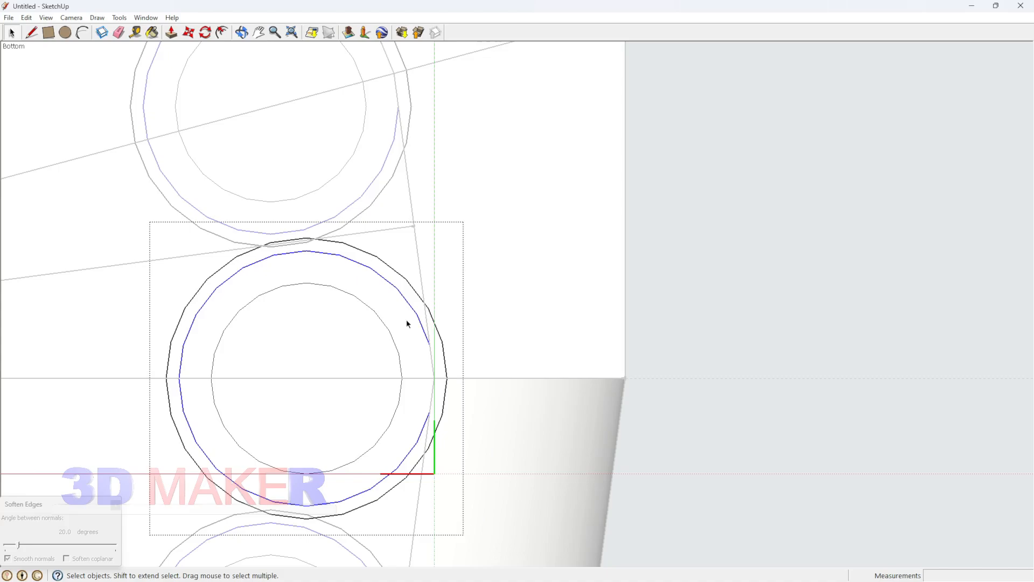
pyautogui.hotkey('ctrl', 'z')
# Offset the outer circle slightly outward to narrow the gap to the neighbouring circles
pyautogui.scroll(1, 411, 317)
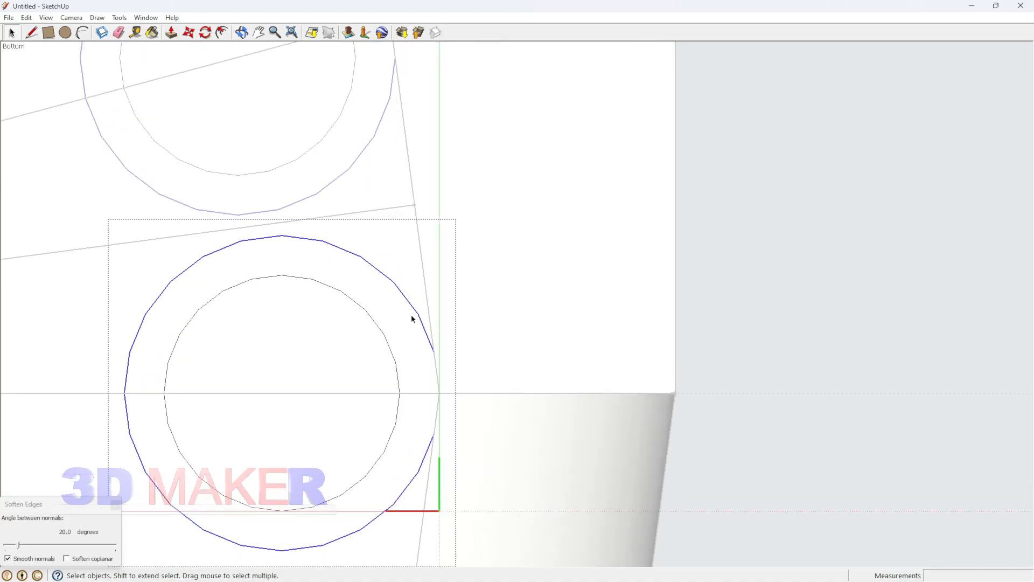
pyautogui.press('f')
pyautogui.click(414, 302)
pyautogui.press('Return')
pyautogui.press('space')
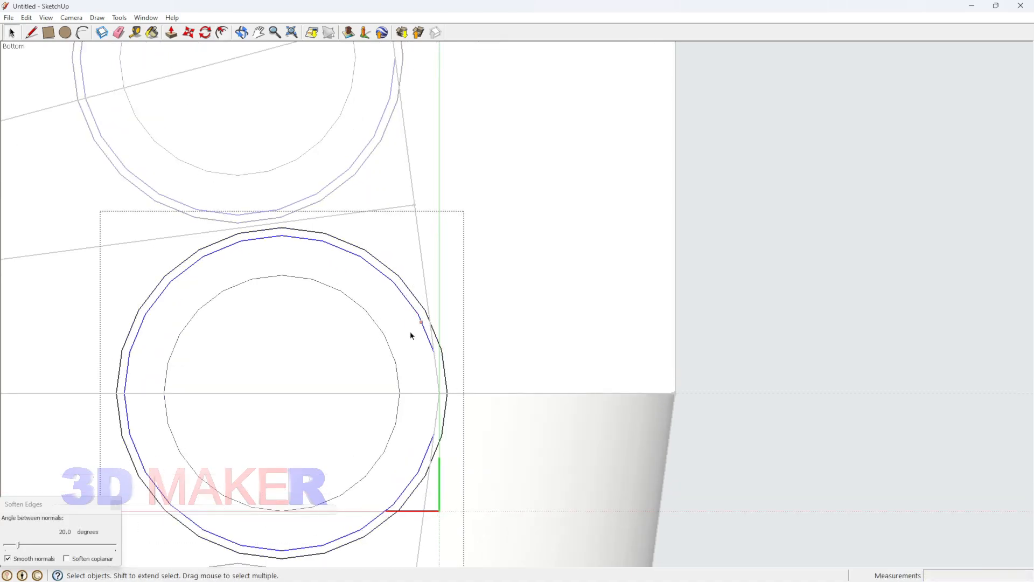
# Shift all three concentric circles inward so the outermost one's edge point touches the guide on the centreline
pyautogui.tripleClick(418, 318)
pyautogui.scroll(2, 447, 397)
pyautogui.press('m')
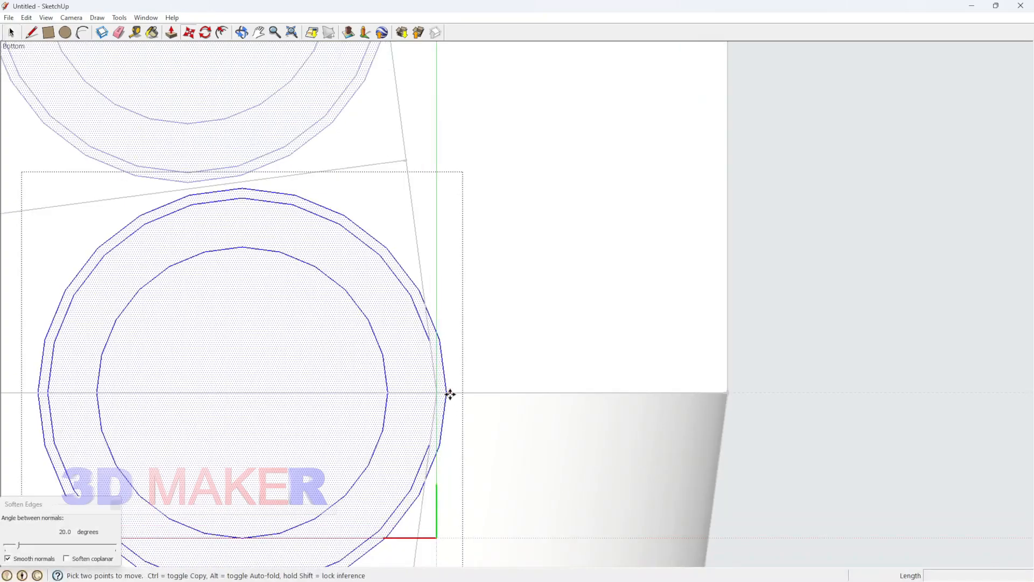
pyautogui.click(447, 392)
pyautogui.click(435, 390)
pyautogui.press('space')
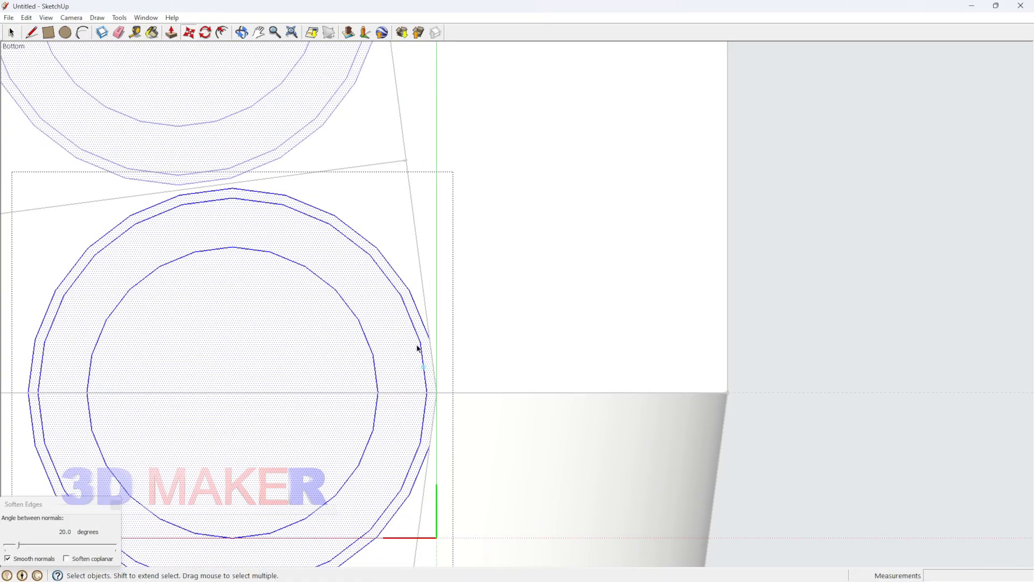
# Try to offset the outermost circle outward by 1 mm
pyautogui.press('f')
pyautogui.click(399, 275)
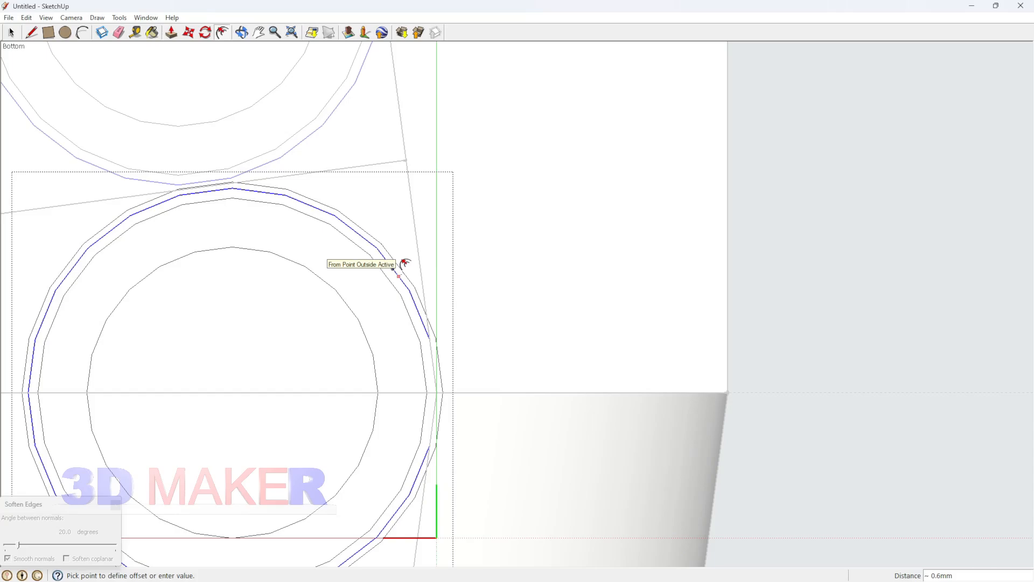
pyautogui.click(403, 265)
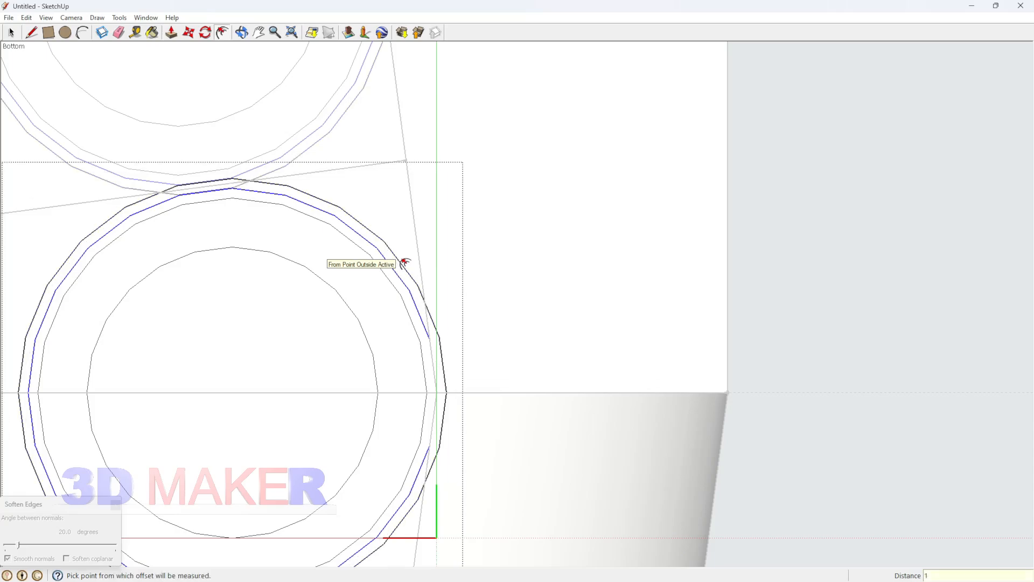
pyautogui.hotkey('ctrl', 'z')
# Offset the outermost circle outward just until it touches the neighbouring circle
pyautogui.click(400, 277)
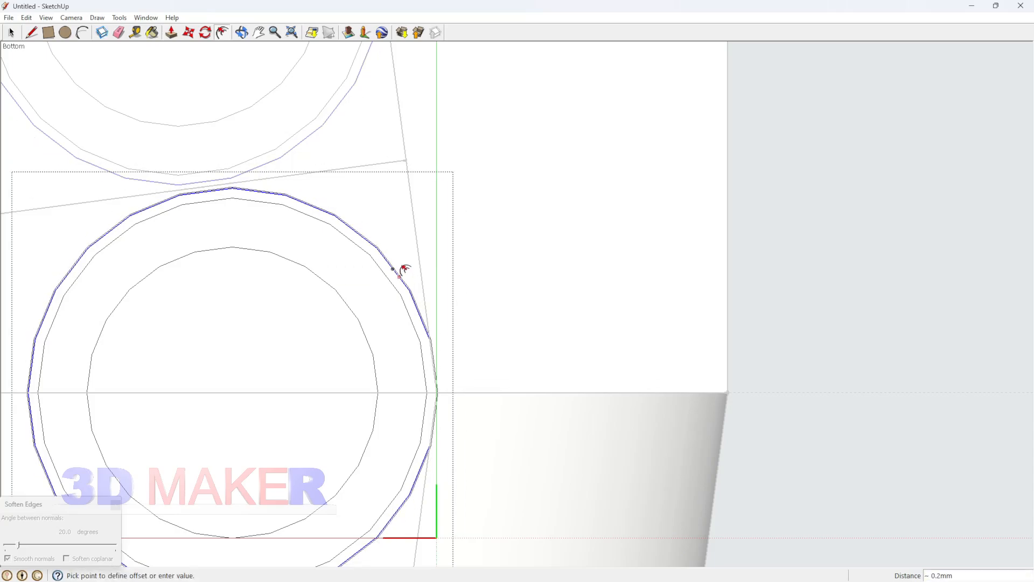
pyautogui.click(405, 263)
pyautogui.press('space')
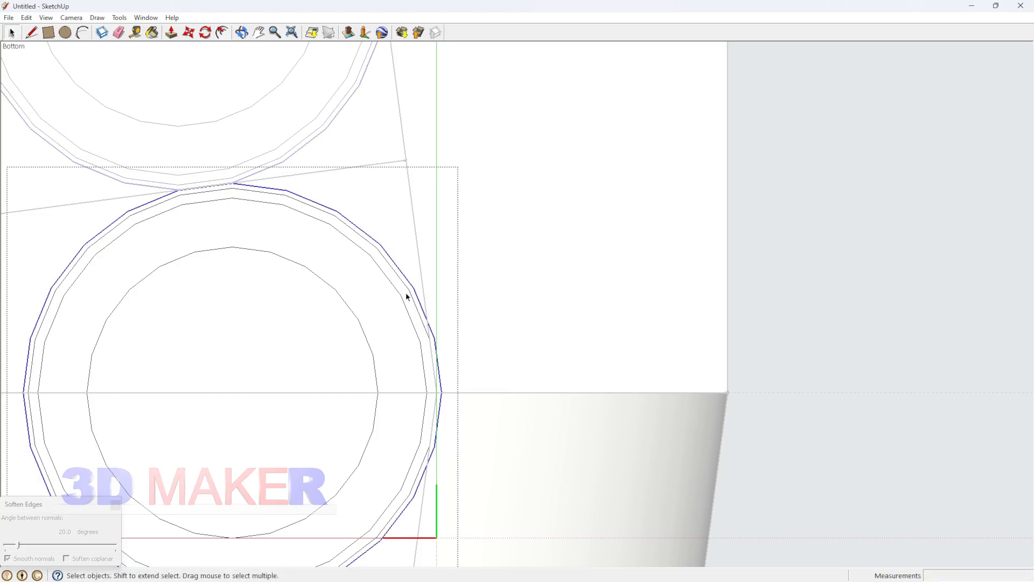
# Move all of the component's circles 0.5 mm inward along the horizontal centreline
pyautogui.hotkey('ctrl', 'a')
pyautogui.press('m')
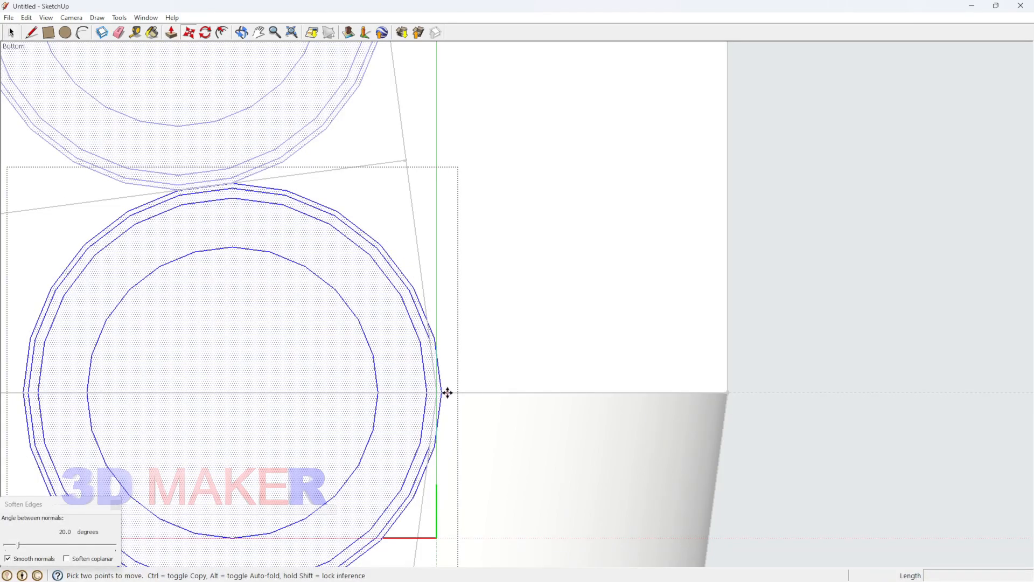
pyautogui.click(442, 391)
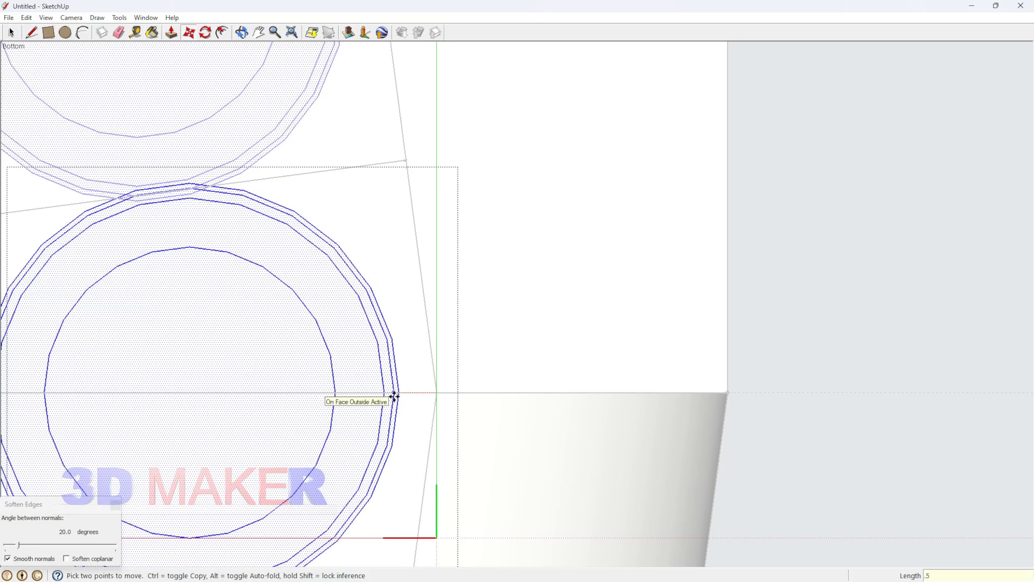
pyautogui.press('Return')
pyautogui.press('space')
# Erase the inner concentric circles in the component, keeping only the outermost circle
pyautogui.scroll(1, 328, 218)
pyautogui.press('e')
pyautogui.hotkey('ctrl', 'z')
pyautogui.hotkey('ctrl', 'z')
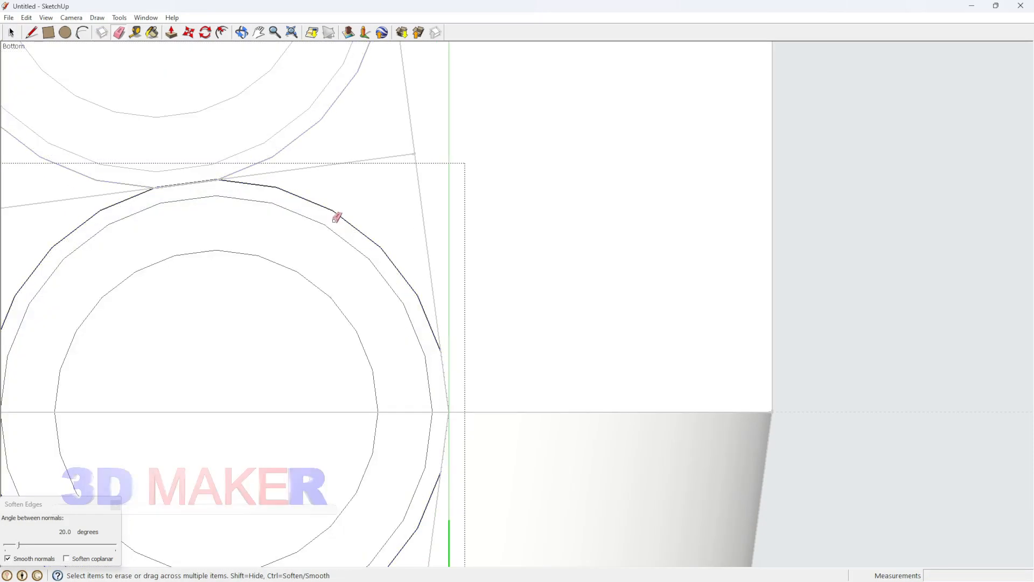
pyautogui.hotkey('ctrl', 'z')
pyautogui.hotkey('ctrl', 'z')
pyautogui.press('space')
pyautogui.scroll(-4, 330, 265)
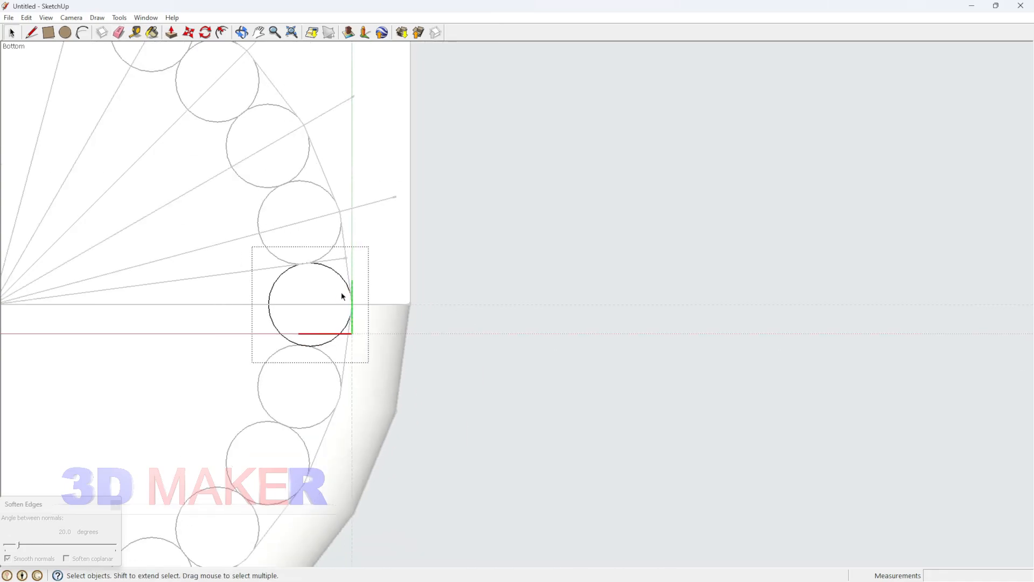
# Extrude the component's circle face 100 mm up to the underside of the seat to form the rods
pyautogui.moveTo(341, 293); pyautogui.dragTo(253, 395, button='middle')
pyautogui.scroll(5, 173, 381)
pyautogui.press('p')
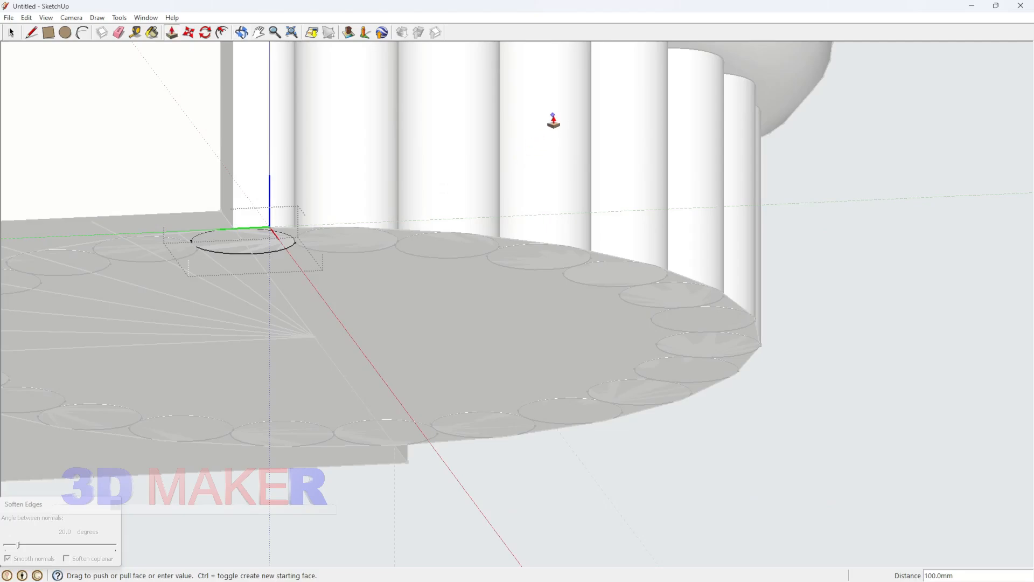
pyautogui.press('space')
pyautogui.scroll(-6, 377, 254)
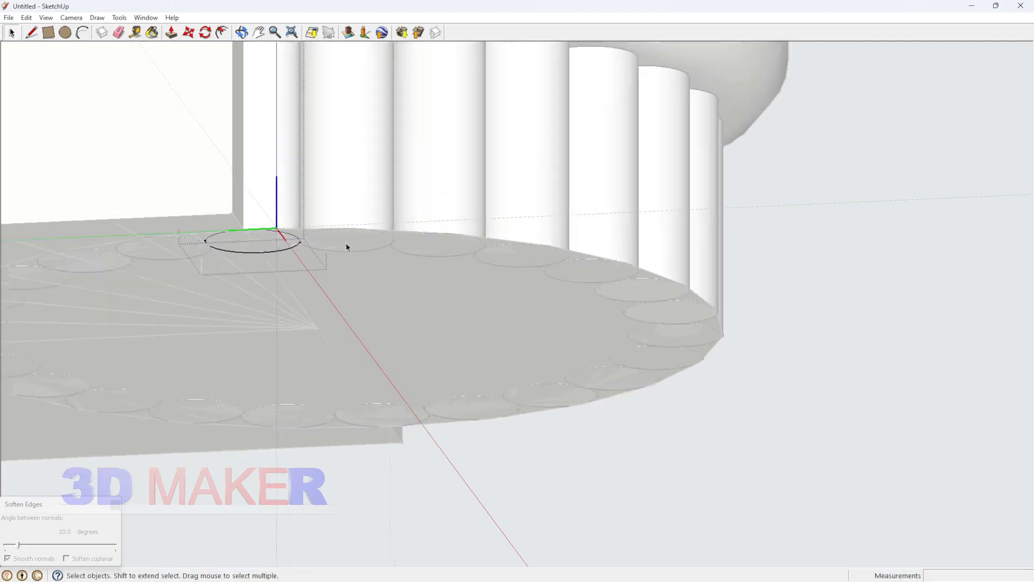
# Compare the ring of rods with the fluted base in the stool's reference photo
pyautogui.hotkey('alt', 'Tab')
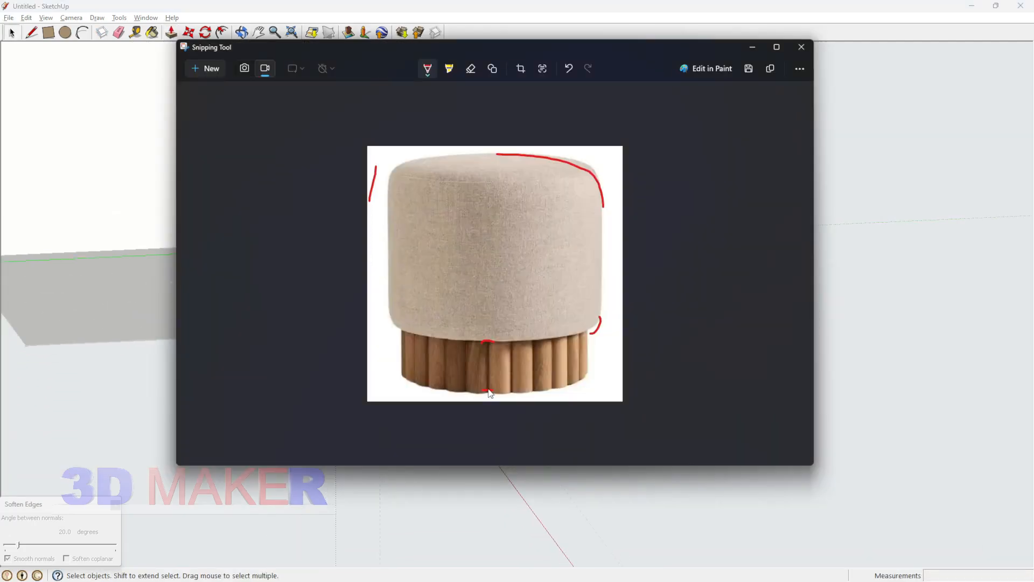
pyautogui.hotkey('alt', 'Tab')
pyautogui.scroll(4, 428, 291)
pyautogui.moveTo(476, 313); pyautogui.dragTo(516, 432, button='middle')
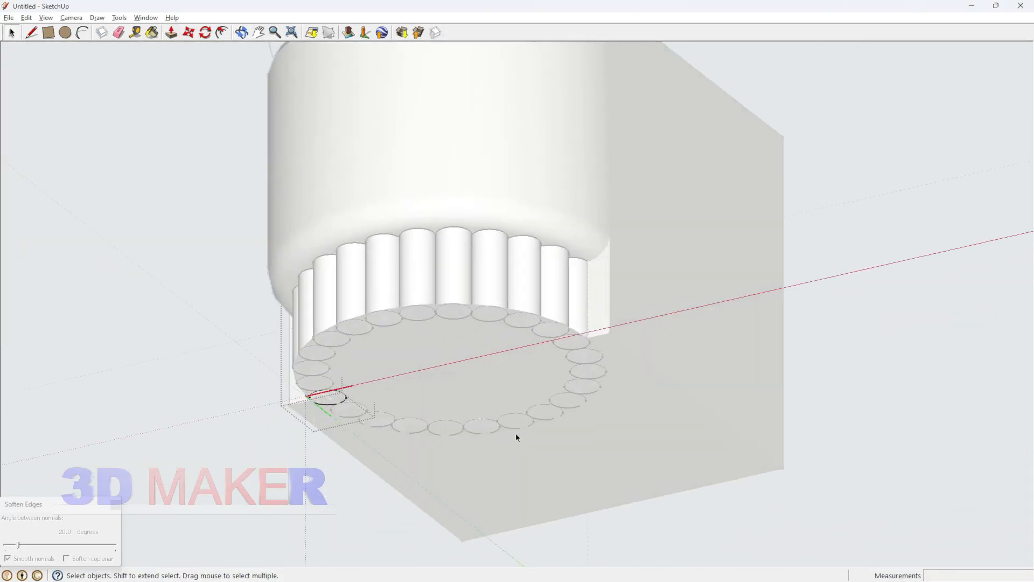
# Leave the rod component and delete the large surrounding block and the solid base disc inside the rod ring
pyautogui.click(515, 432)
pyautogui.scroll(-3, 501, 345)
pyautogui.moveTo(499, 307); pyautogui.dragTo(493, 329, button='middle')
pyautogui.moveTo(424, 307); pyautogui.dragTo(415, 345, button='middle')
pyautogui.click(582, 310)
pyautogui.press('Delete')
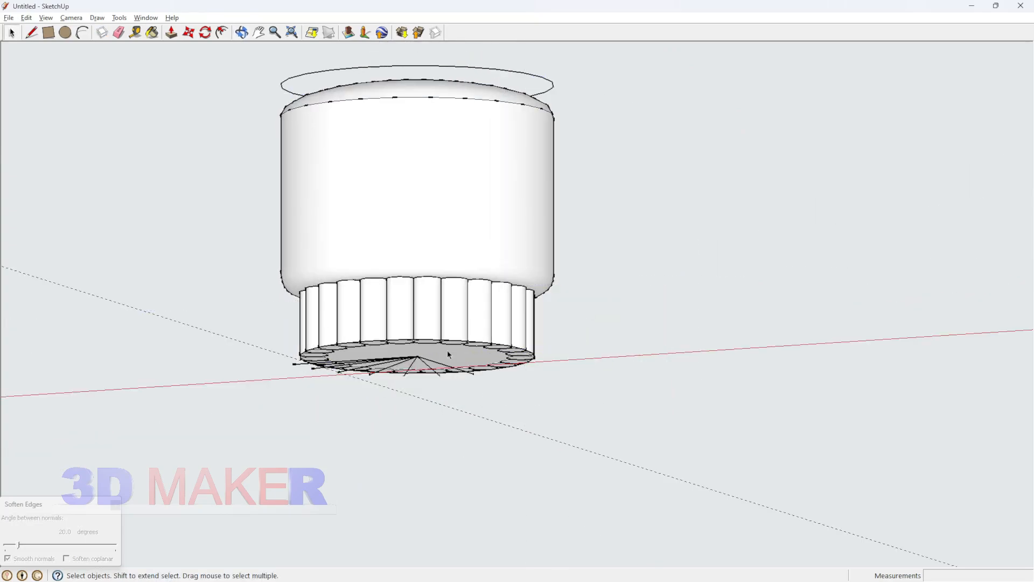
pyautogui.press('Delete')
# Delete the radial construction lines beneath the ring of rods
pyautogui.scroll(3, 426, 344)
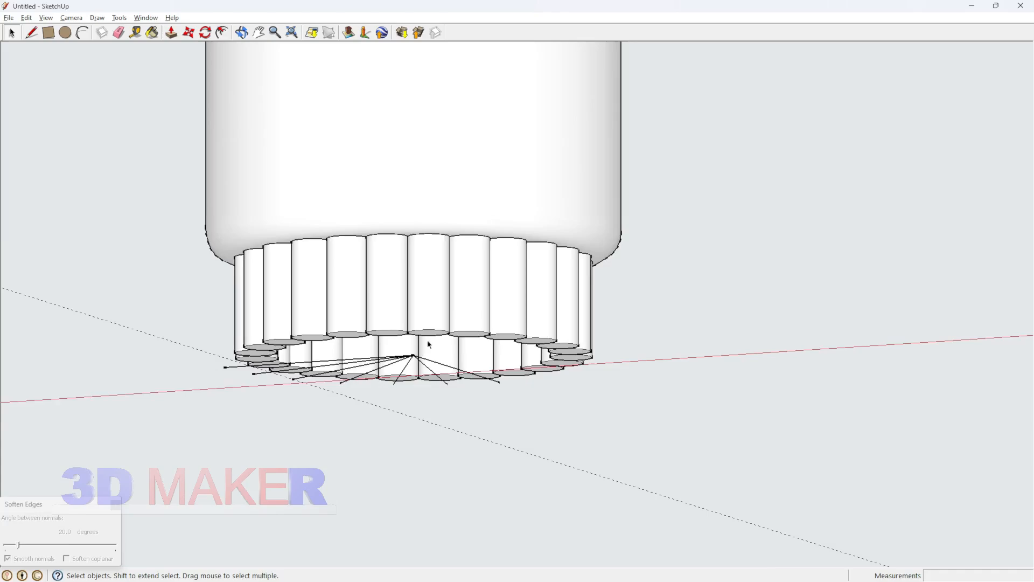
pyautogui.moveTo(425, 342); pyautogui.dragTo(473, 214, button='middle')
pyautogui.scroll(2, 415, 342)
pyautogui.click(415, 342)
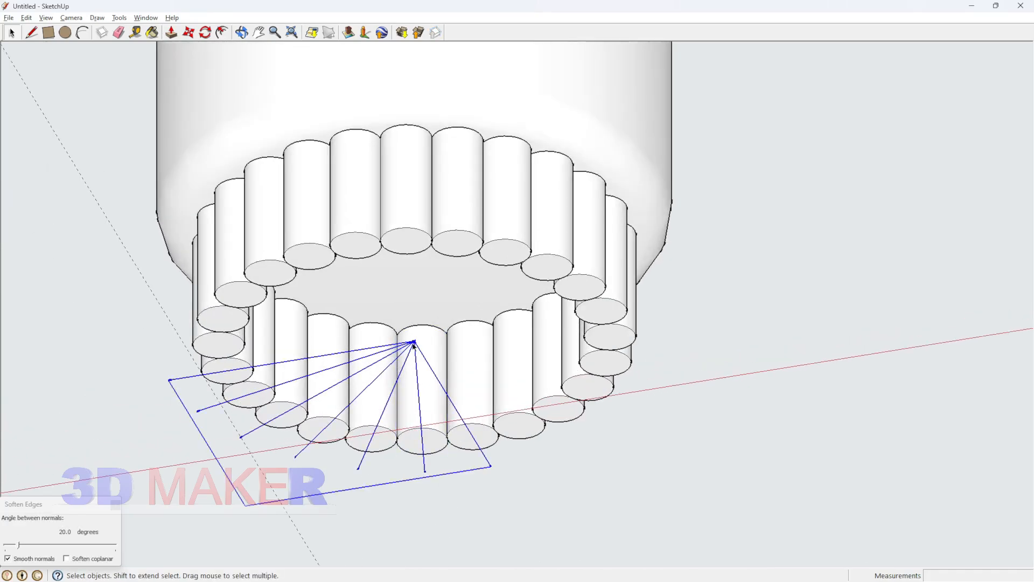
pyautogui.press('Delete')
pyautogui.moveTo(416, 347); pyautogui.dragTo(474, 327, button='middle')
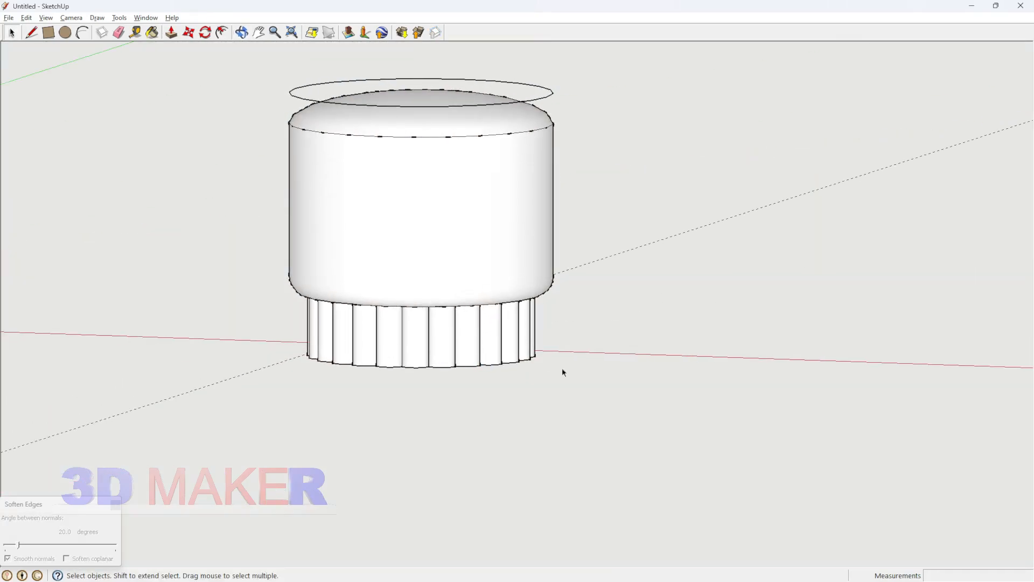
pyautogui.moveTo(572, 373); pyautogui.dragTo(329, 241)
pyautogui.click(696, 295)
pyautogui.scroll(-1, 623, 218)
pyautogui.scroll(-1, 623, 217)
pyautogui.moveTo(595, 307); pyautogui.dragTo(455, 269)
pyautogui.keyDown('ctrl'); pyautogui.moveTo(638, 312); pyautogui.dragTo(268, 234); pyautogui.keyUp('ctrl')
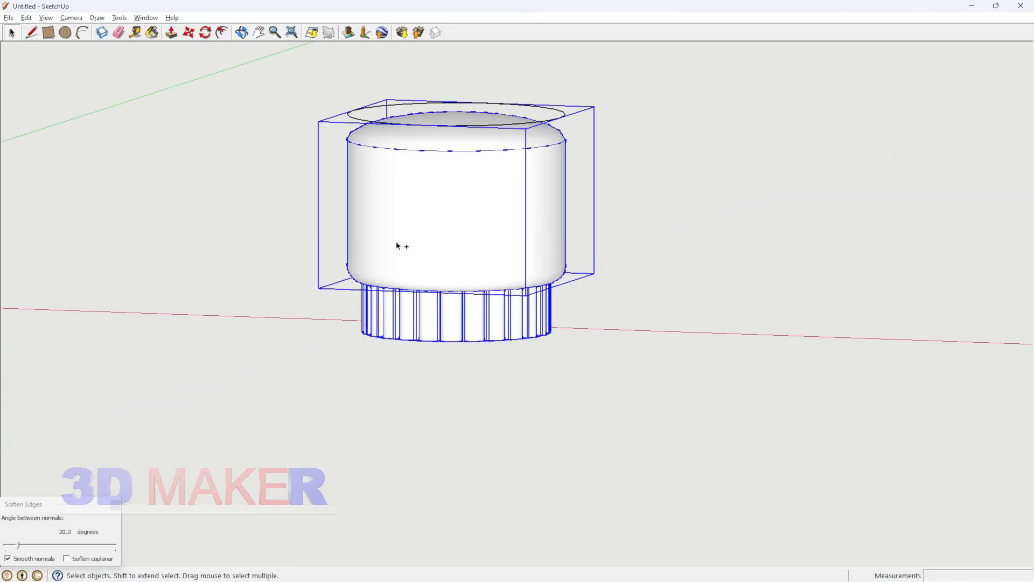
# Delete the leftover circle above the seat and show the reference photo beside the stool
pyautogui.click(566, 113)
pyautogui.scroll(-5, 538, 162)
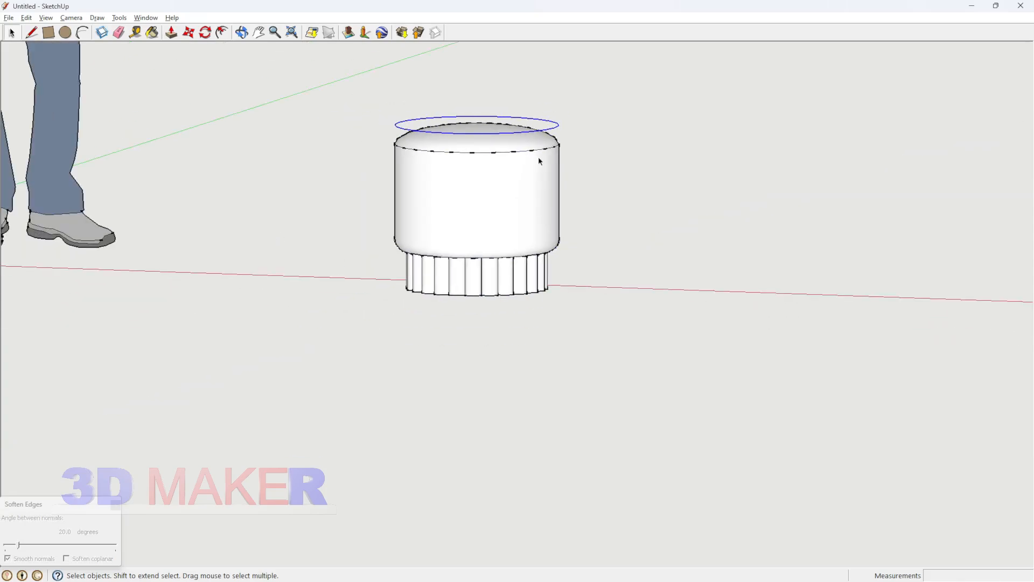
pyautogui.moveTo(478, 214); pyautogui.dragTo(522, 220, button='middle')
pyautogui.scroll(4, 593, 258)
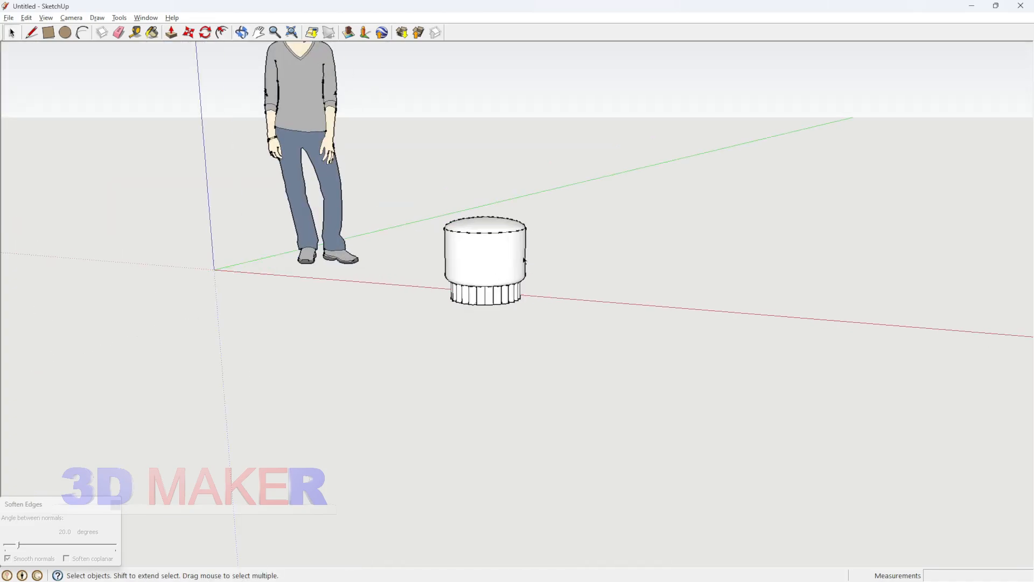
pyautogui.hotkey('alt', 'Tab')
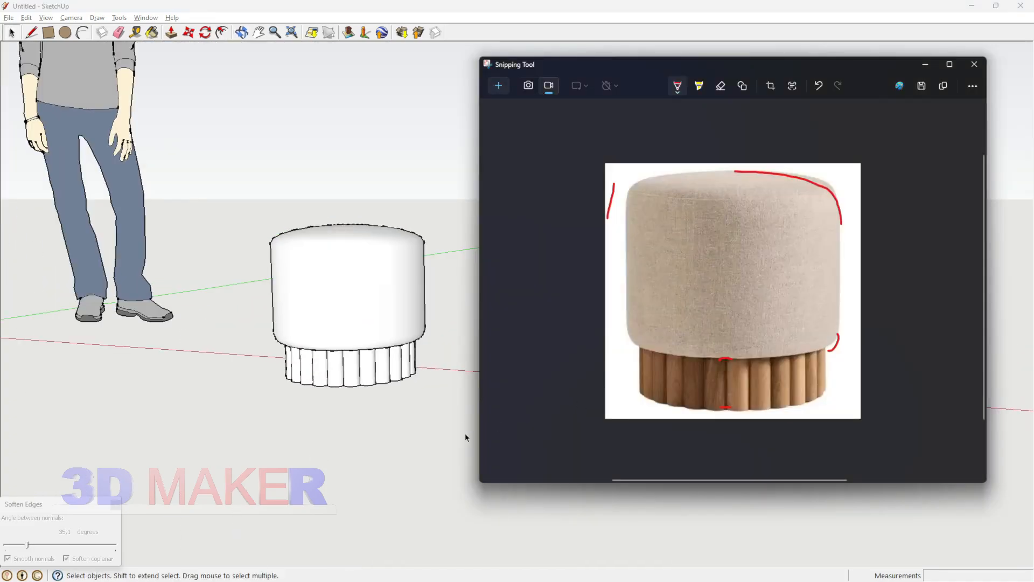